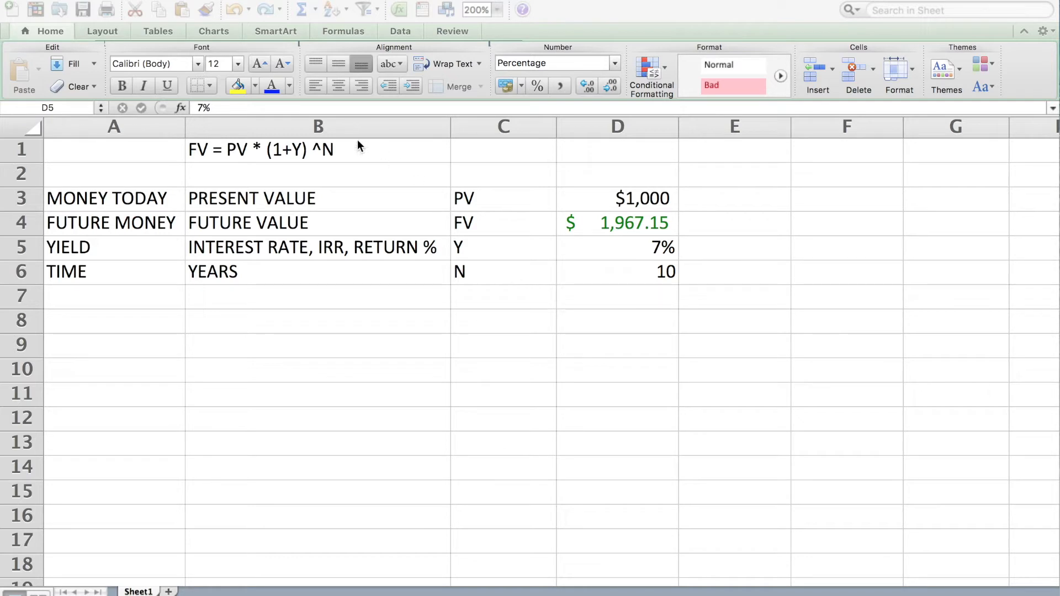
- Examine the future value formula in B1, the inputs in D3, D5 and D6, and the cell references used in D4
left_click(346, 149)
left_click(337, 149)
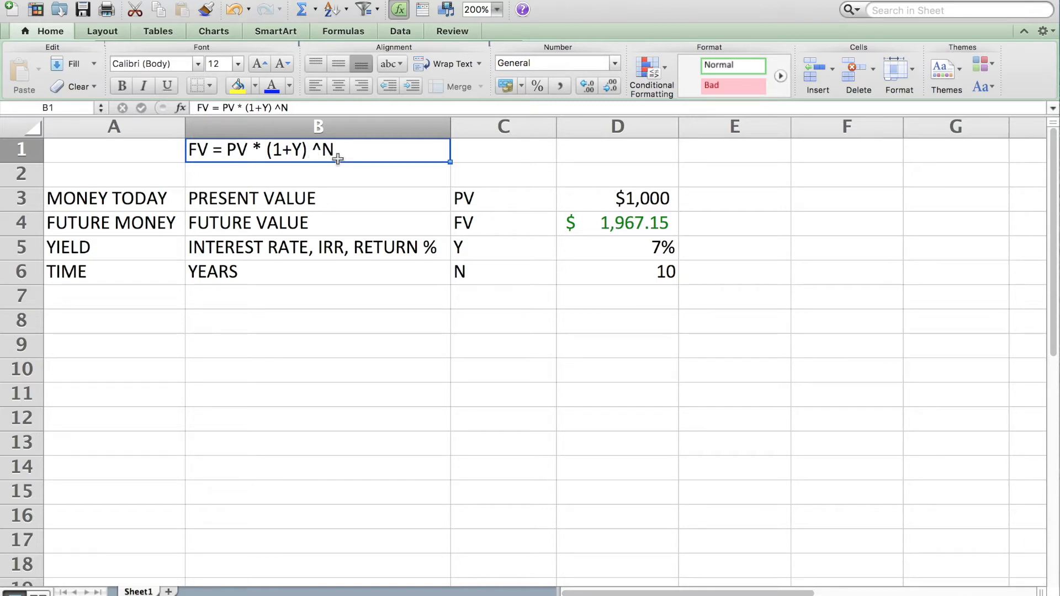
left_click(602, 201)
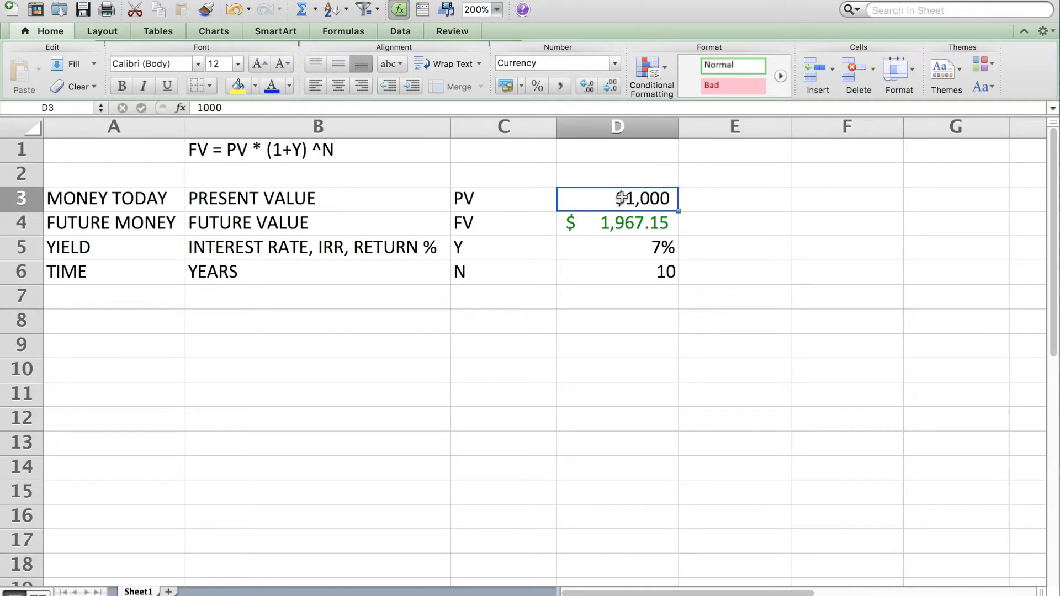
left_click(616, 252)
left_click(632, 270)
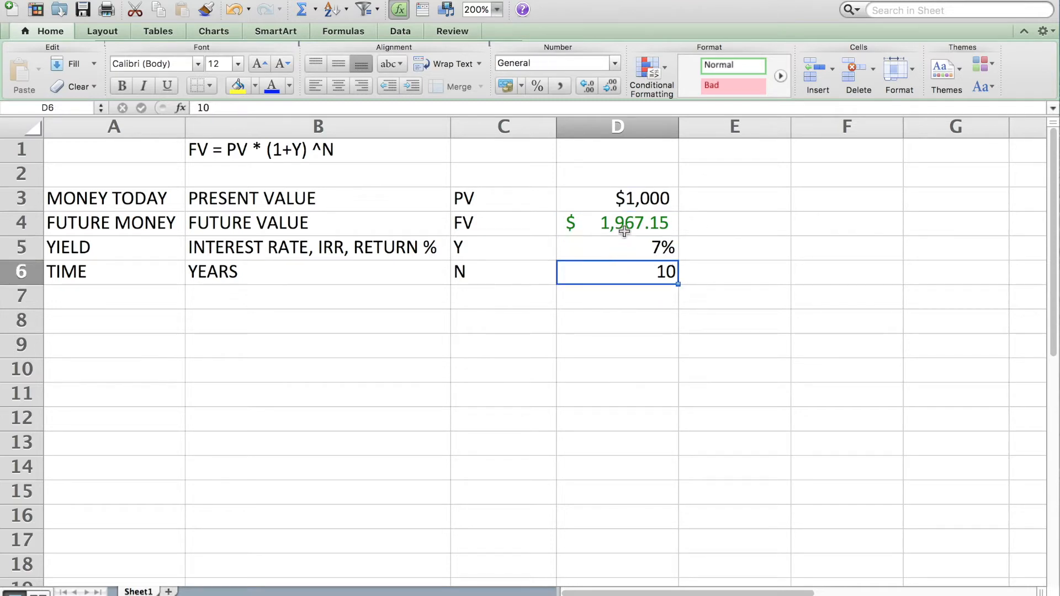
left_click(623, 231)
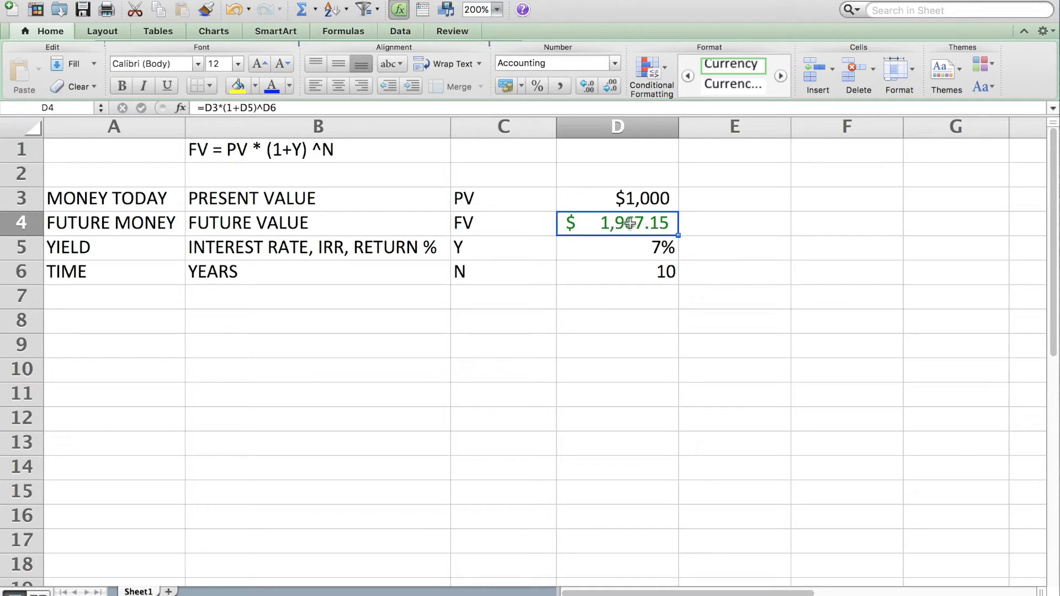
double_click(629, 227)
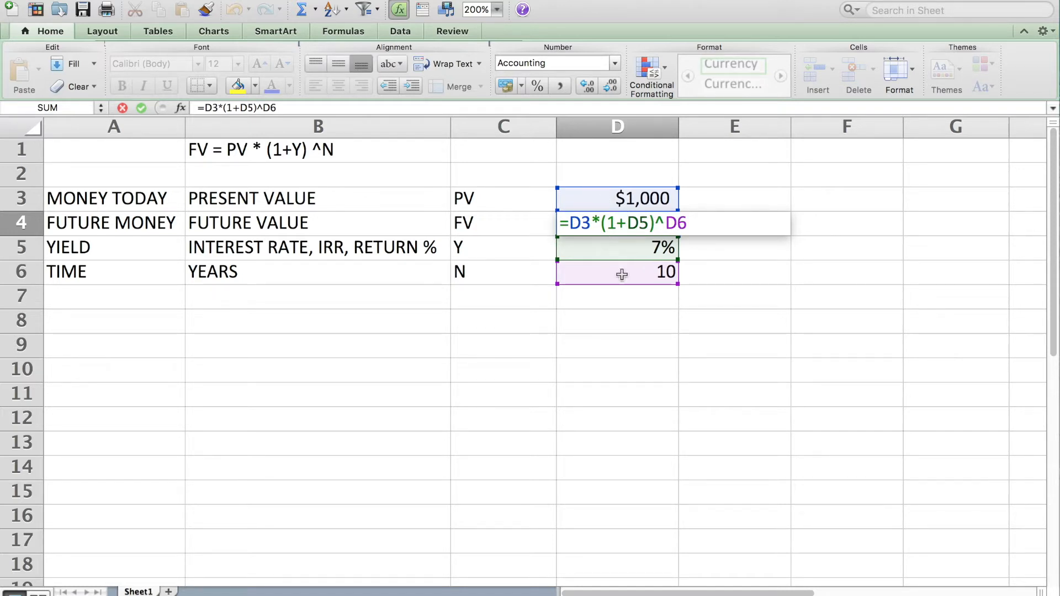
key("Return")
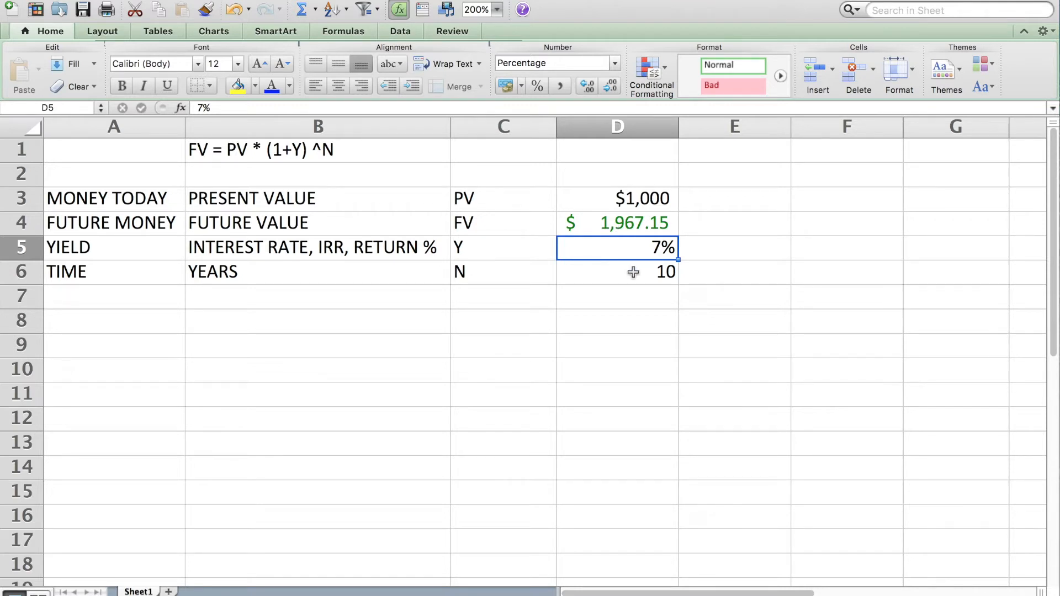
- Set the present value in D3 to 2000 and try 5 and 12 years in D6
left_click(611, 203)
type("2000")
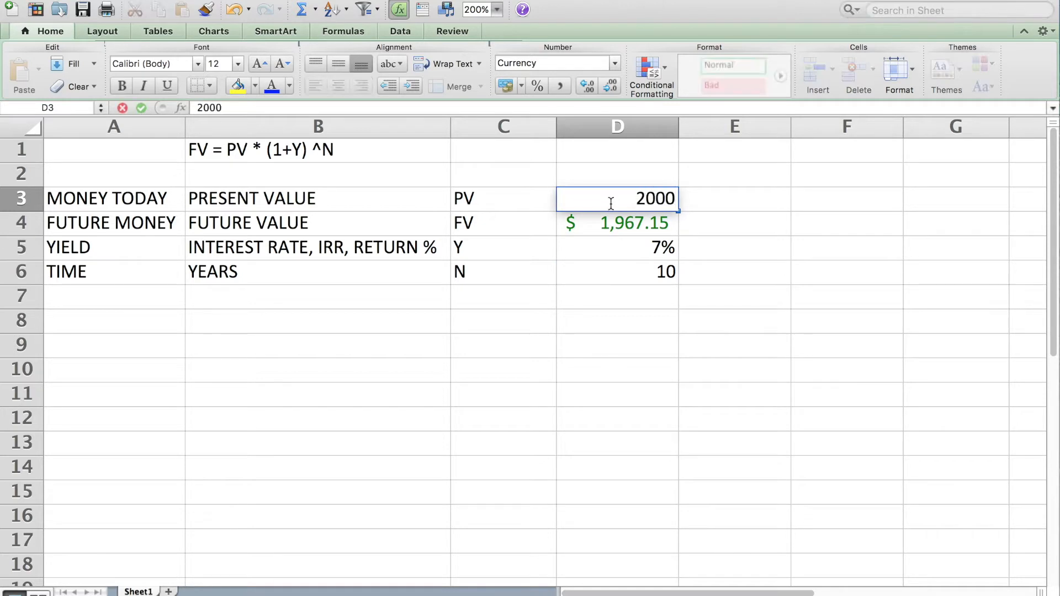
key("Return")
left_click(622, 273)
type("5")
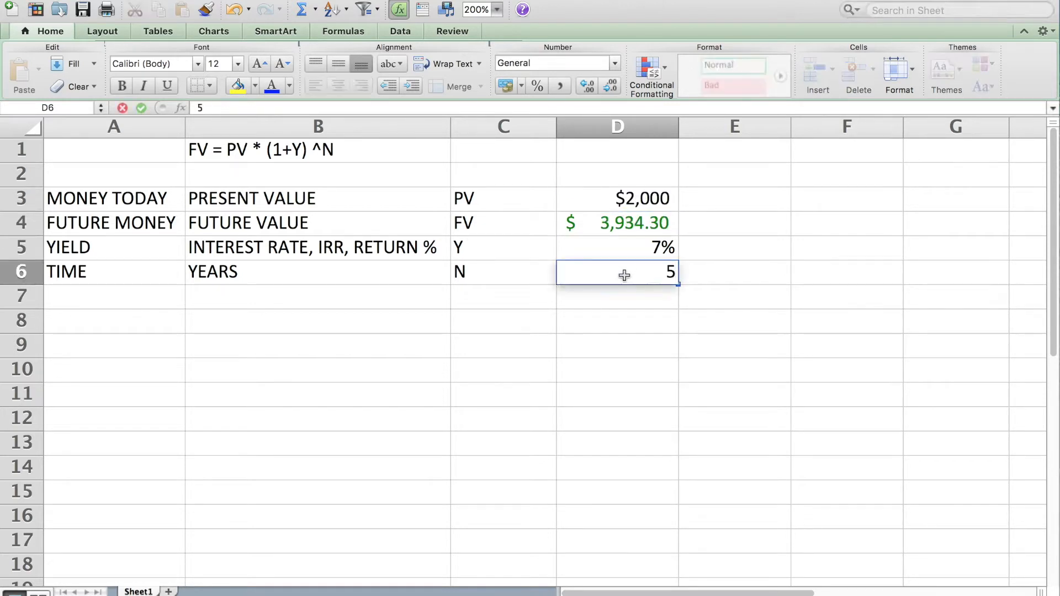
key("Return")
left_click(624, 276)
type("12")
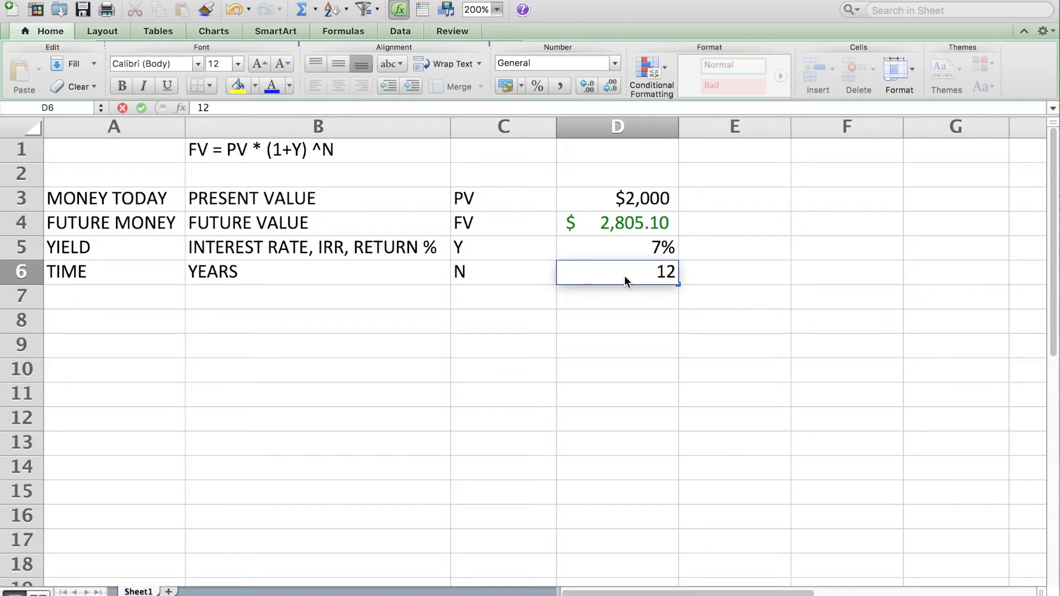
key("Return")
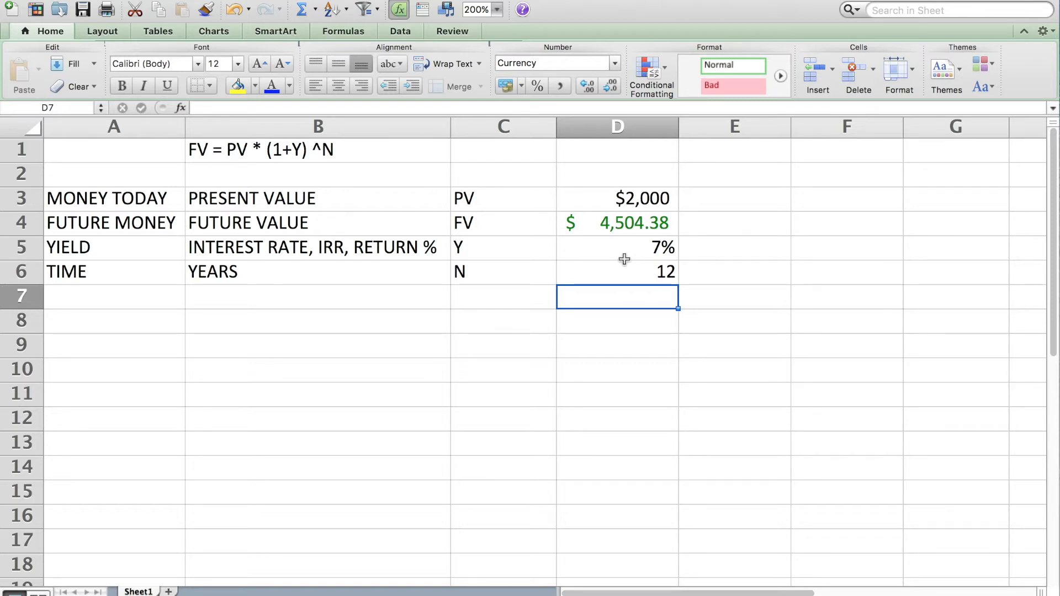
- Reset the present value in D3 to 1000 and the number of years in D6 to 10
left_click(633, 195)
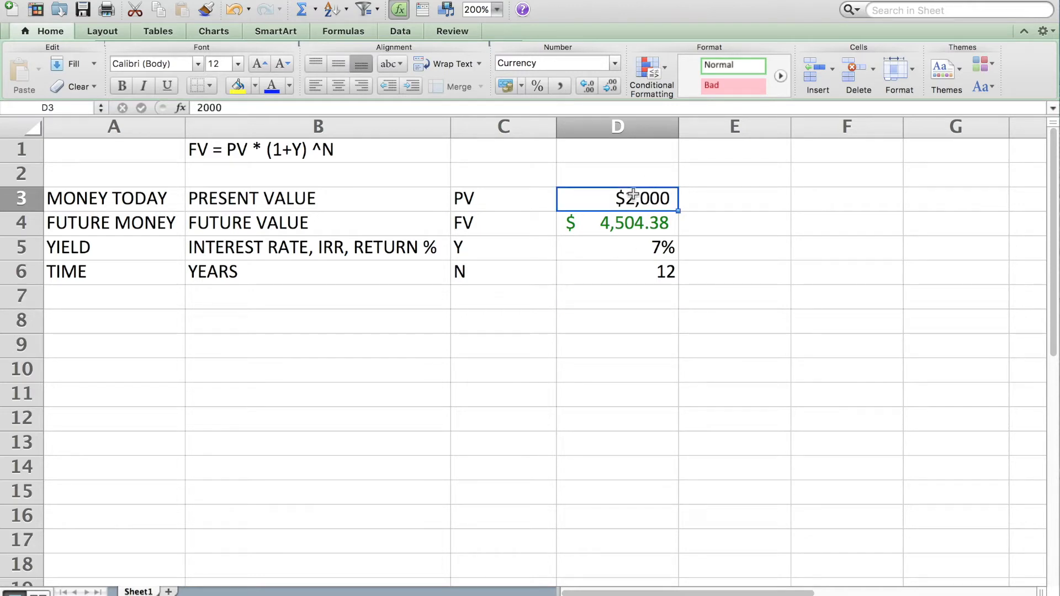
type("1000")
key("Return")
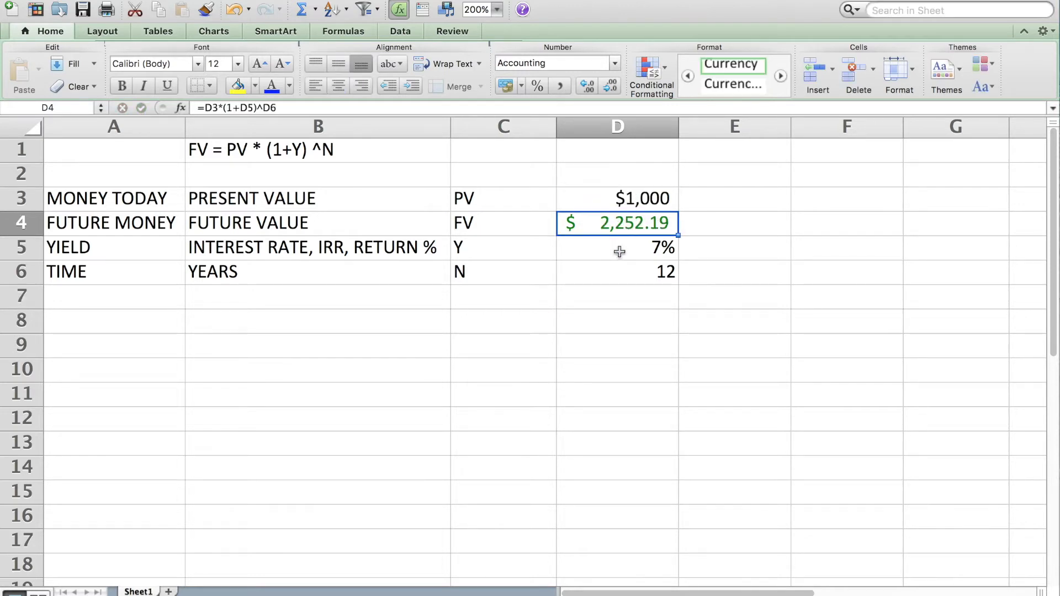
left_click(620, 250)
left_click(616, 276)
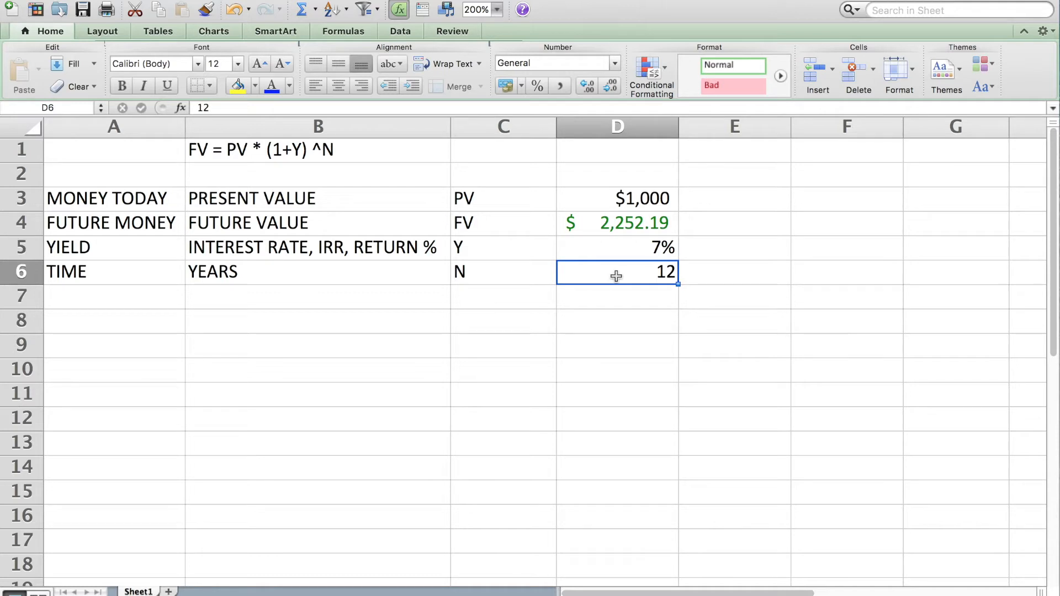
type("10")
key("Return")
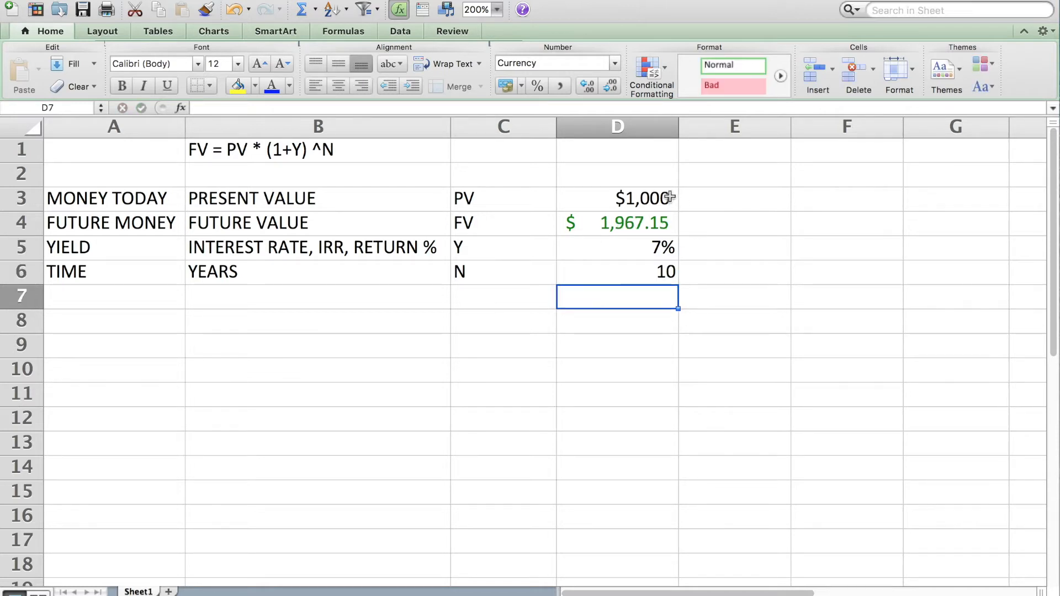
- Enter "25 years" in F3 and "35 years" in F4
left_click(825, 194)
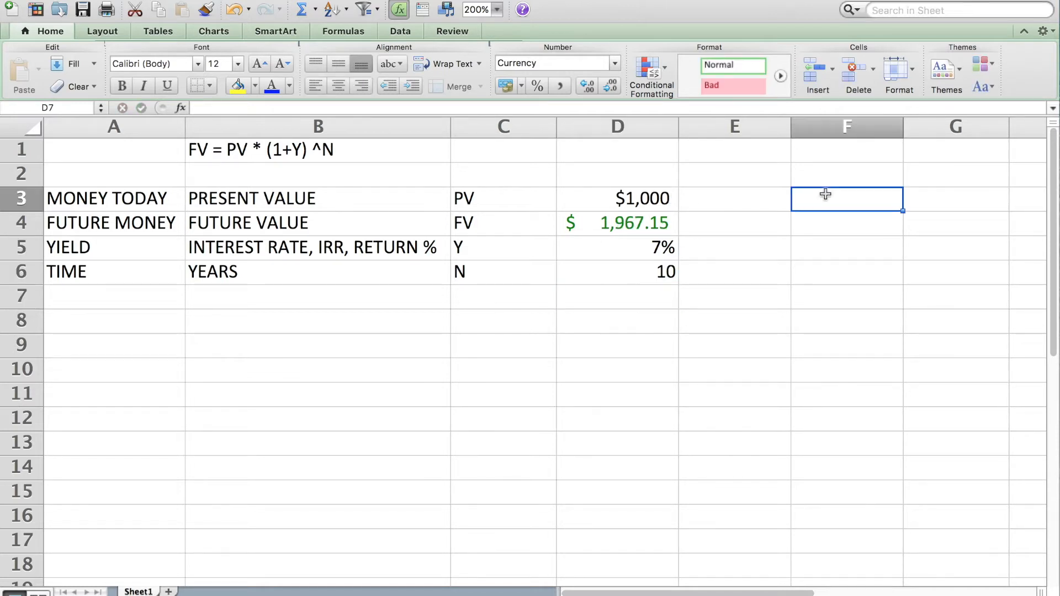
type("25 years")
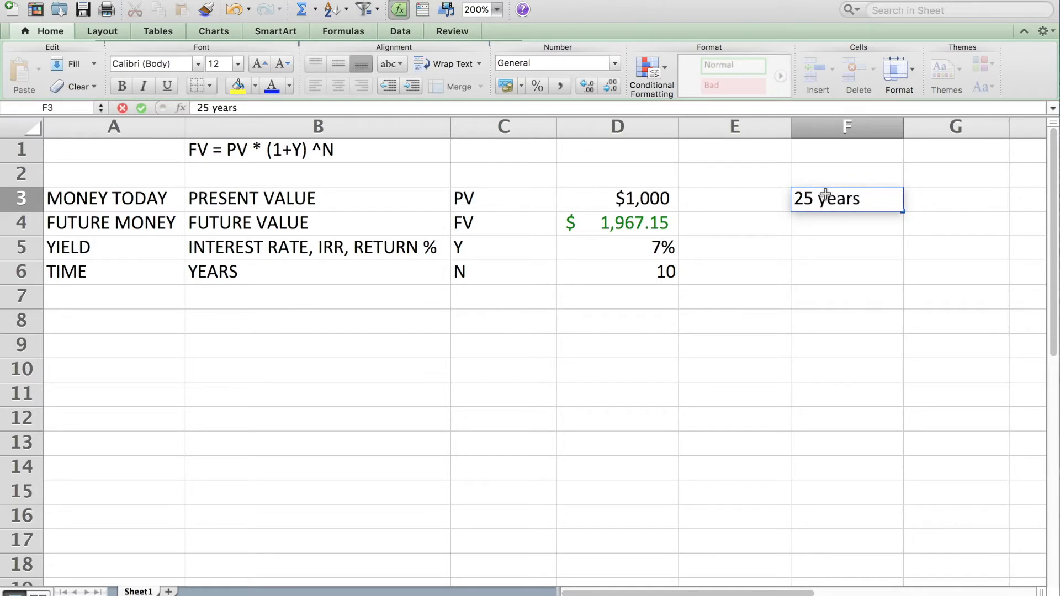
key("Return")
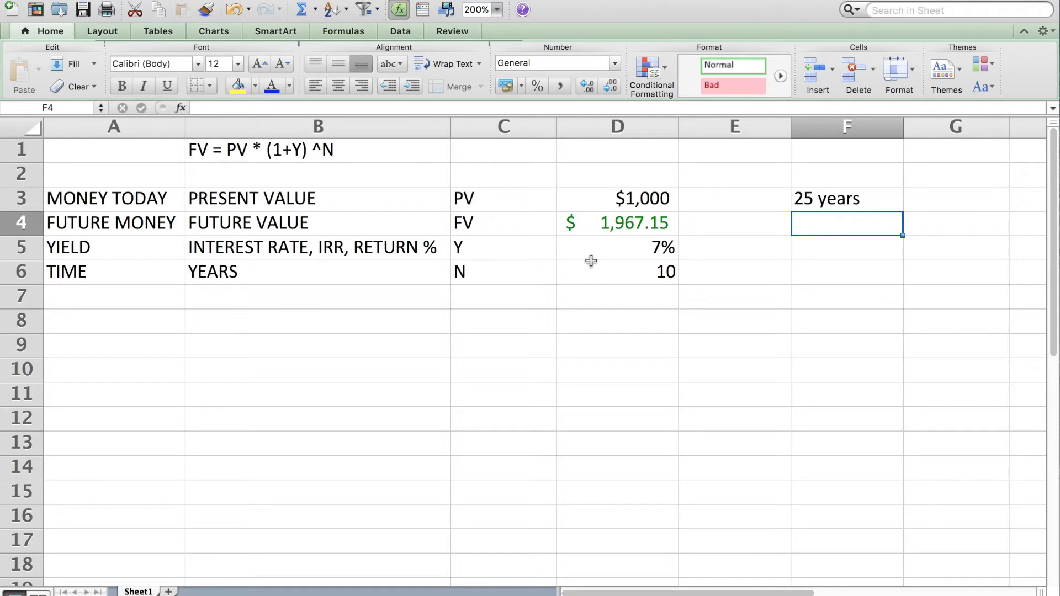
left_click(529, 321)
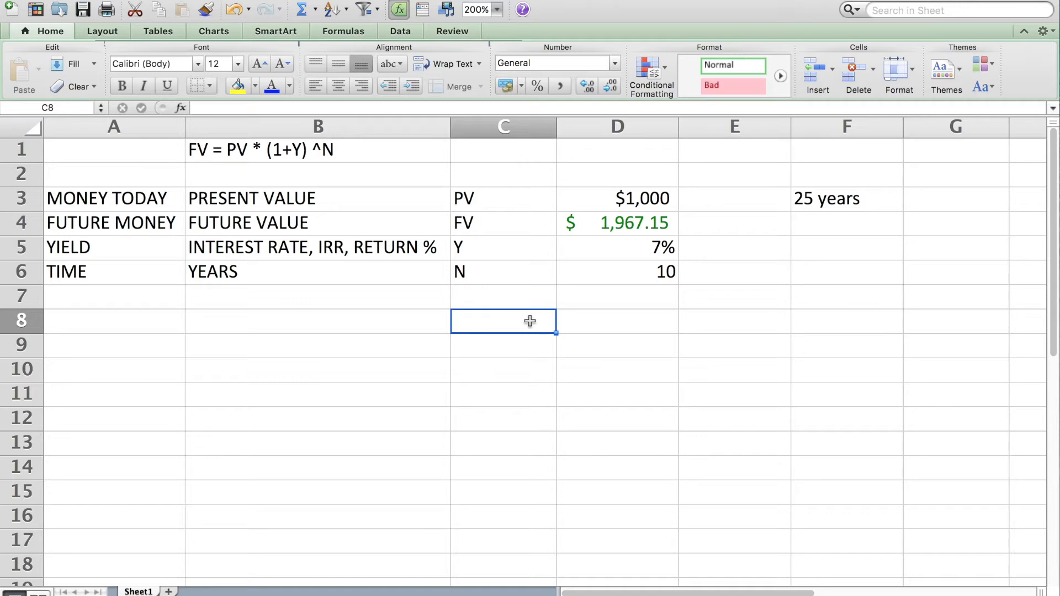
left_click(832, 228)
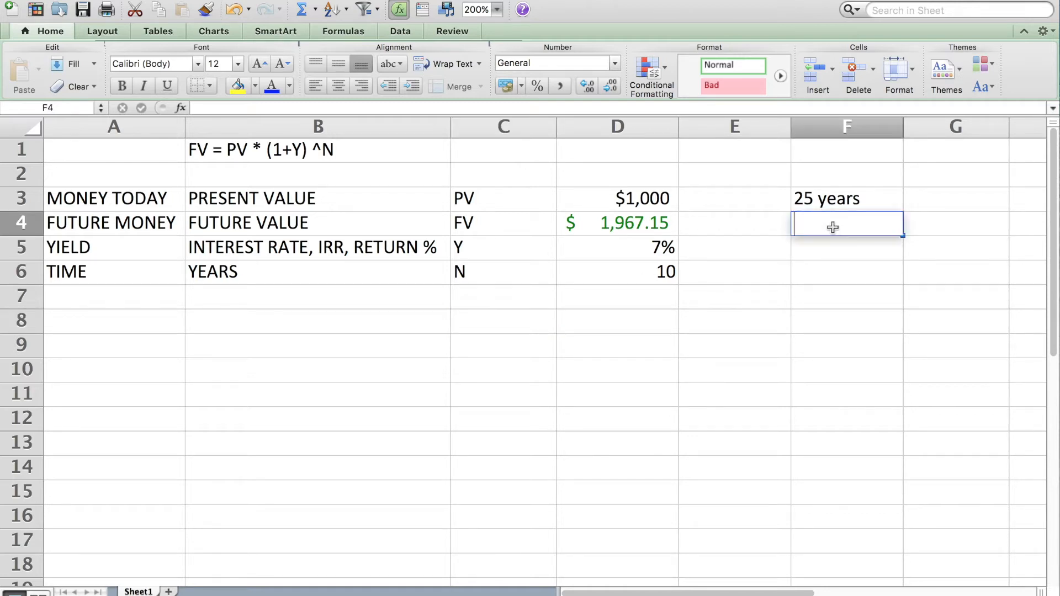
type("35 years")
key("Return")
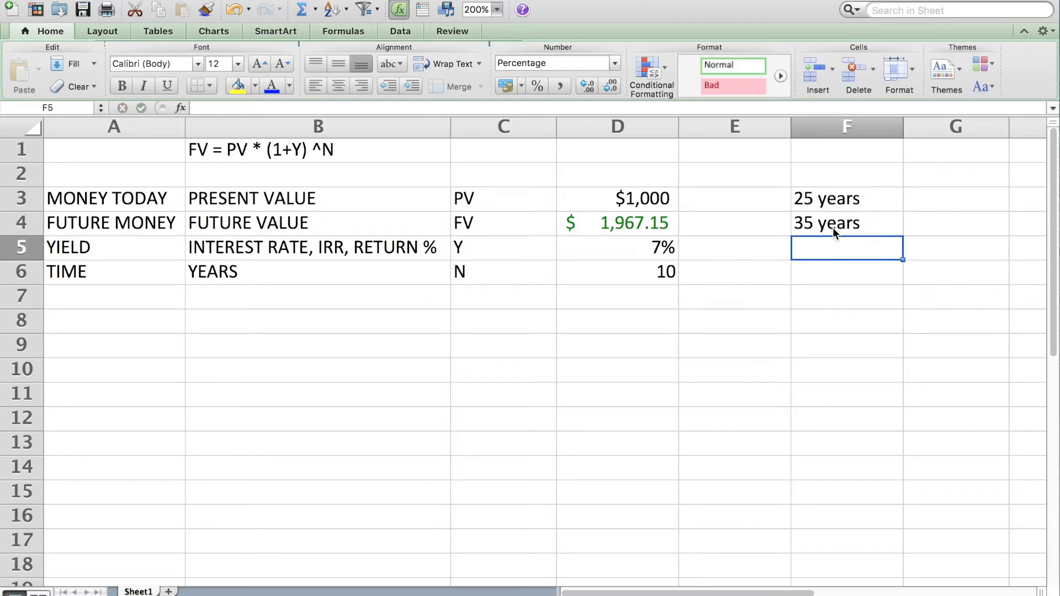
- Append "old" to the entries in F4 and F3 so they read "35 years old" and "25 years old"
double_click(870, 223)
type("old")
key("Return")
left_click(871, 215)
double_click(869, 201)
type("old")
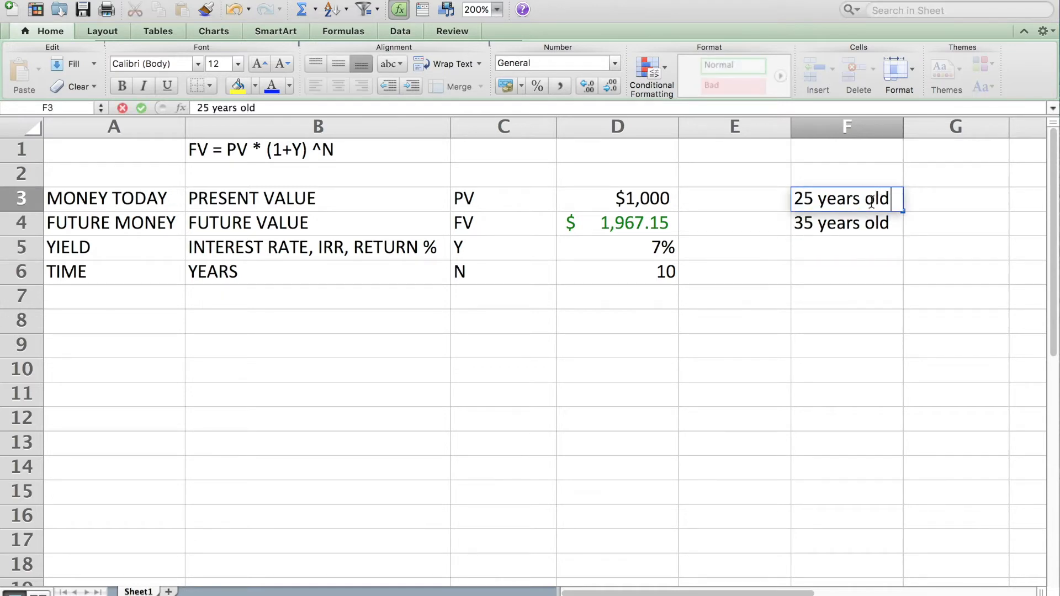
key("Return")
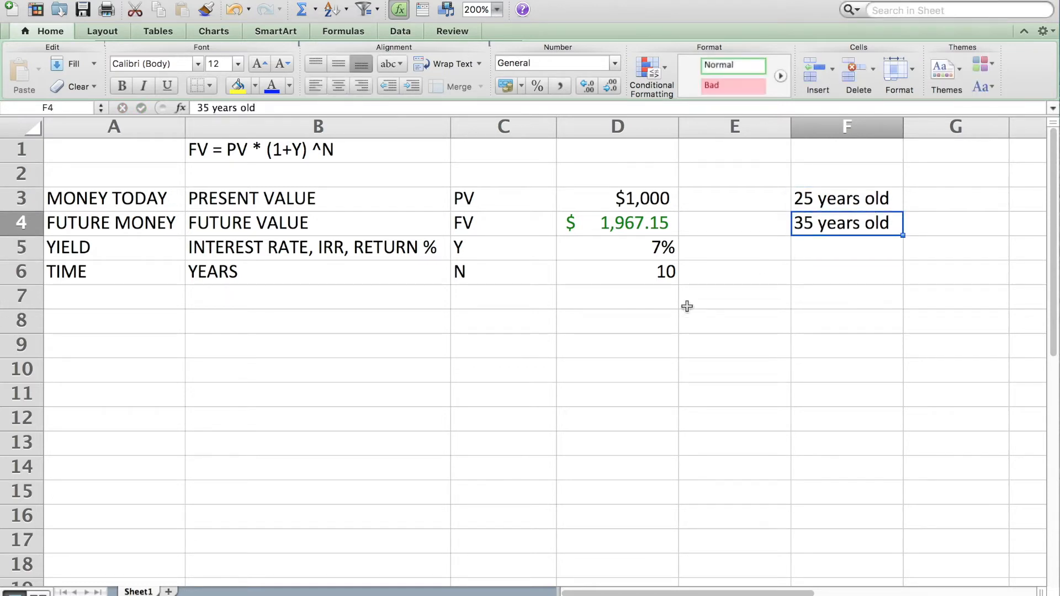
- Enter 10 in C8 and add the heading "years" above it in C7
left_click(495, 322)
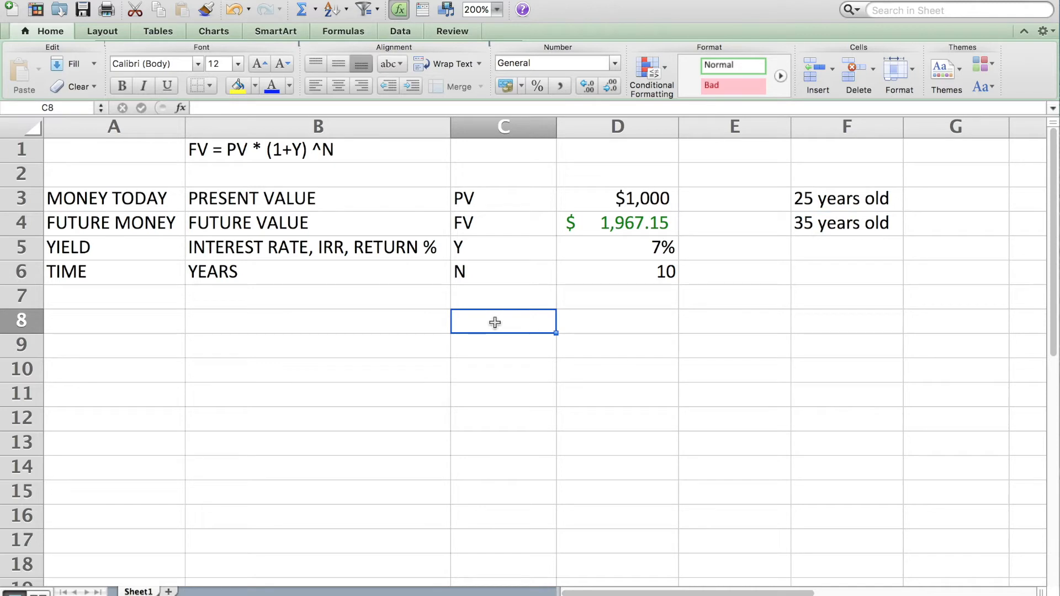
type("10")
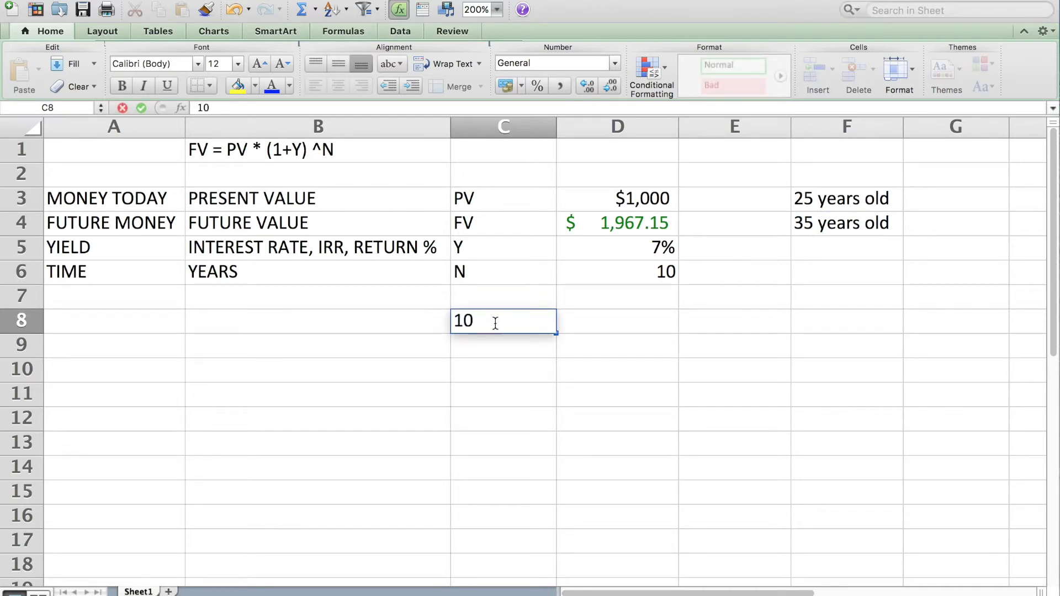
key("Return")
left_click(583, 326)
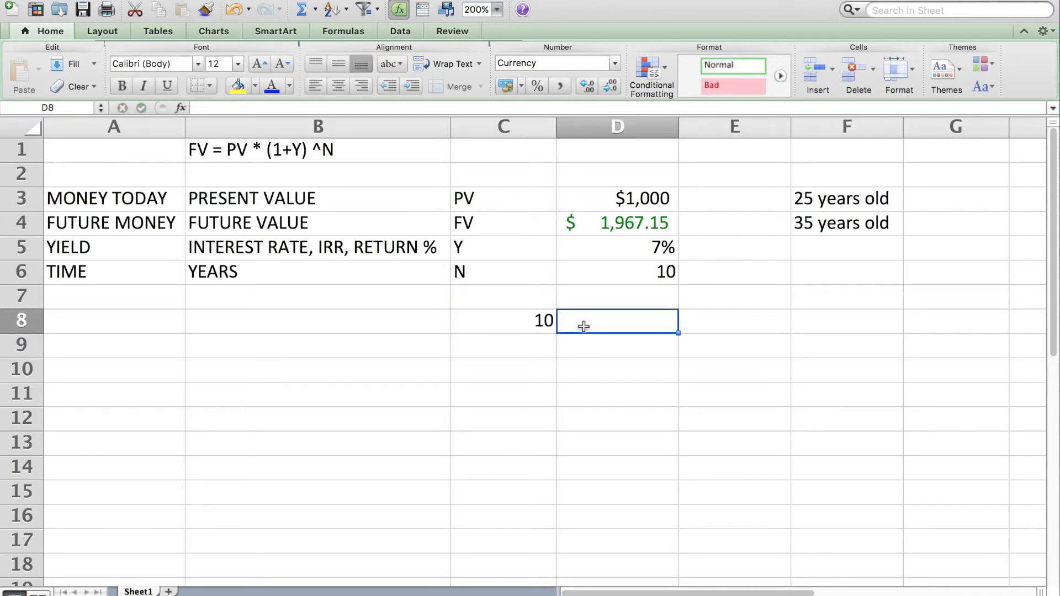
left_click(492, 297)
type("years")
key("Return")
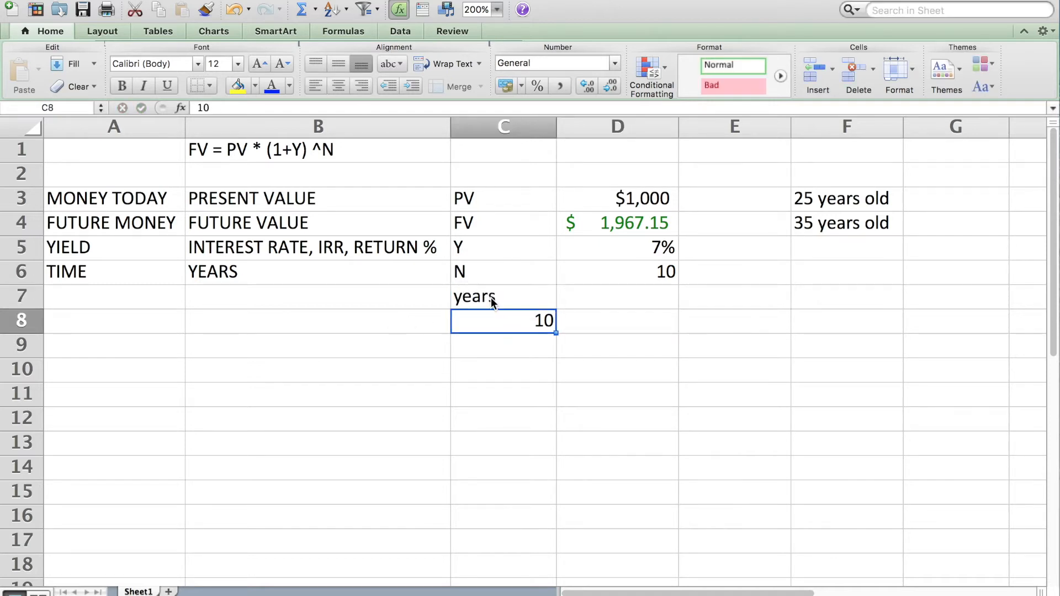
left_click(509, 301)
- Link D8 to the present value with the formula =D3
left_click(573, 324)
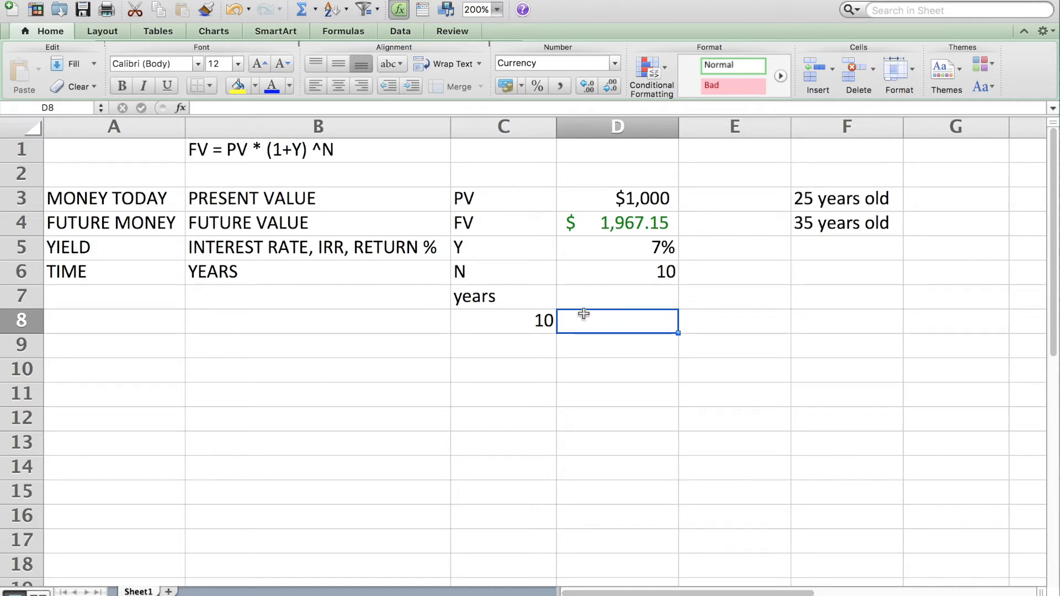
type("=")
left_click(633, 203)
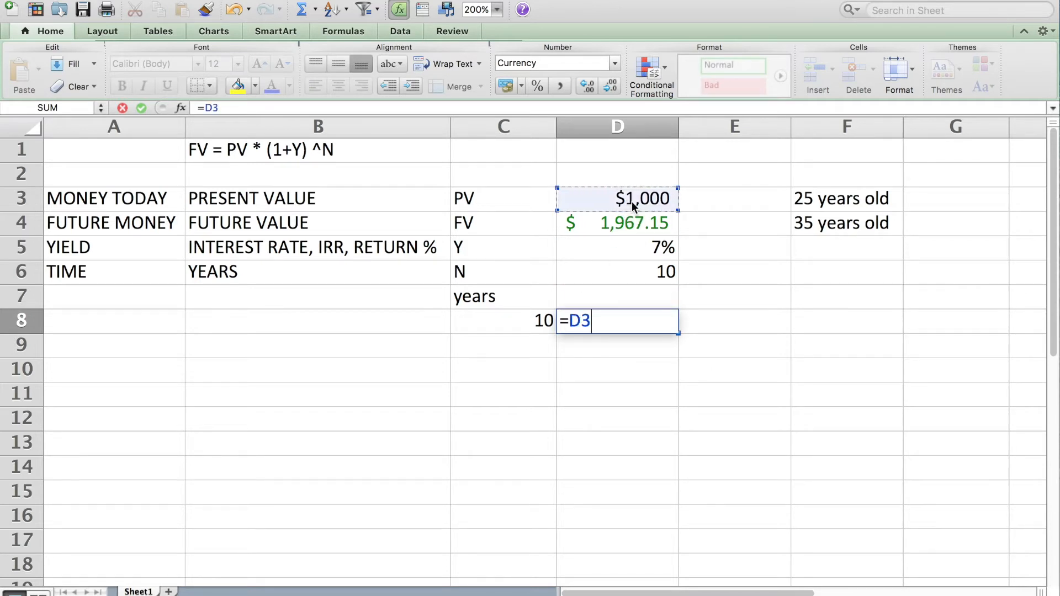
key("Return")
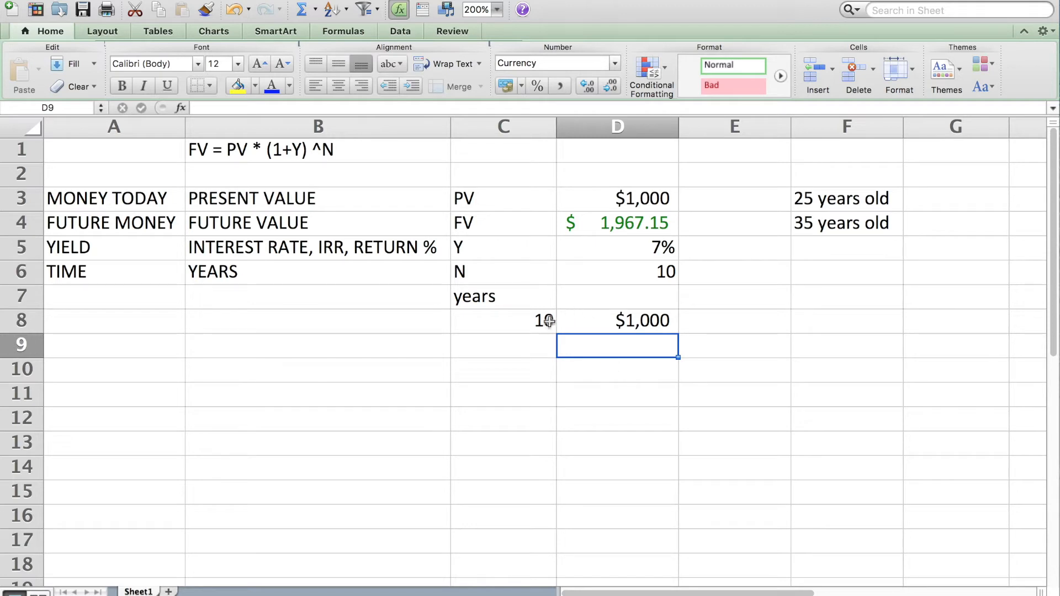
- Add an outside border around the range C8:G17
left_click_drag(502, 326, 913, 548)
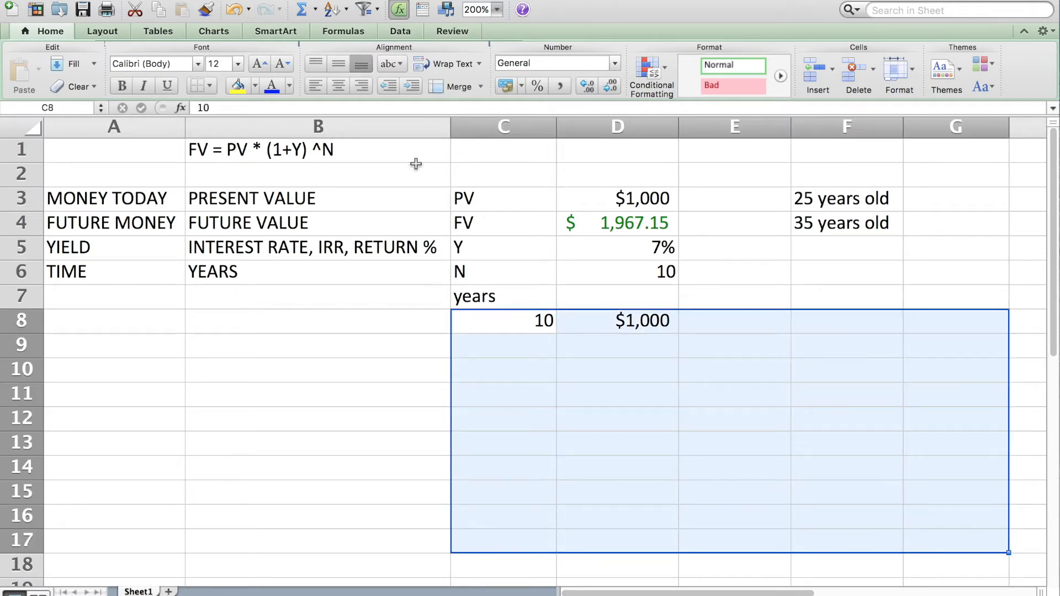
left_click(211, 88)
left_click(240, 108)
- Make the reference in D8 absolute as =$D$3 and fill the formula down through D17
left_click(596, 329)
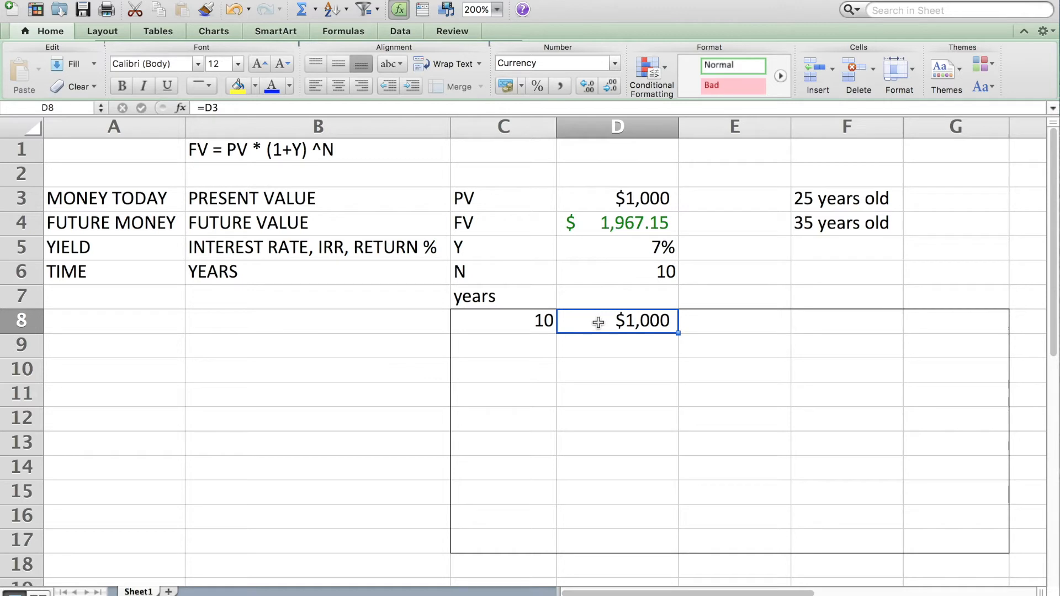
double_click(598, 324)
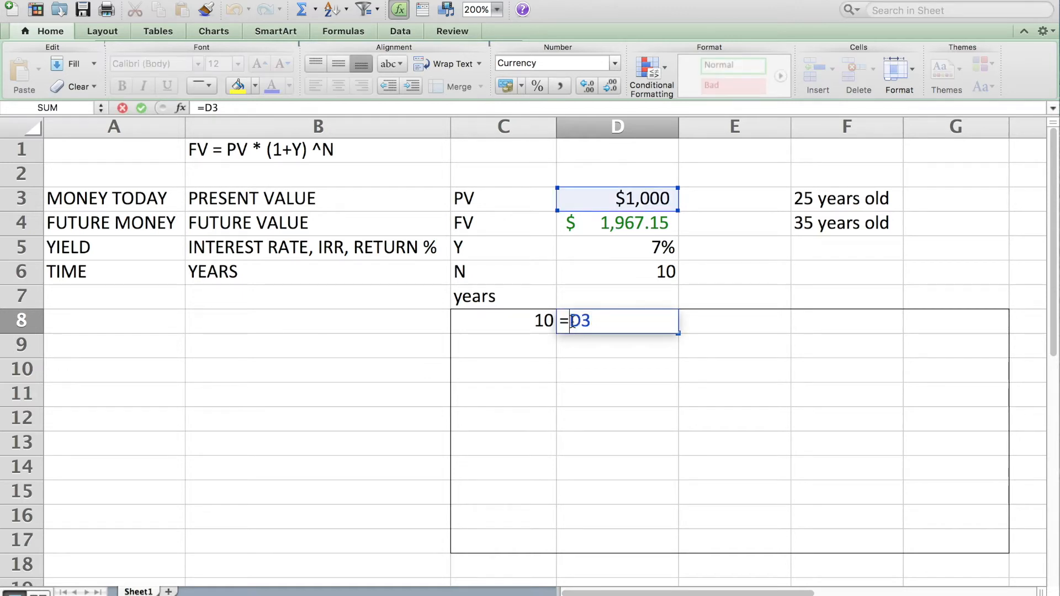
type("$")
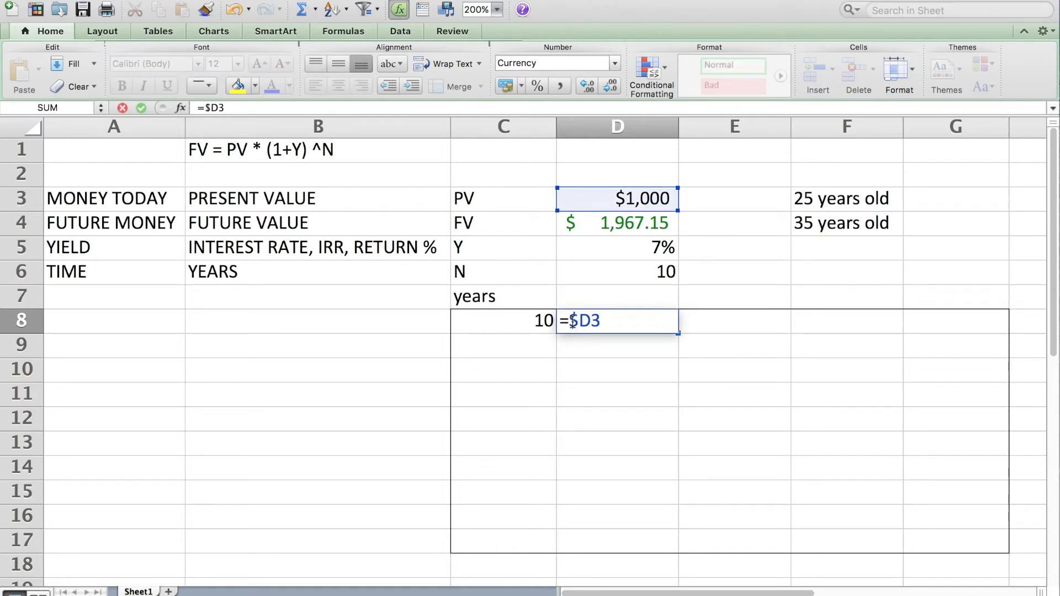
key("Right")
type("$")
key("Return")
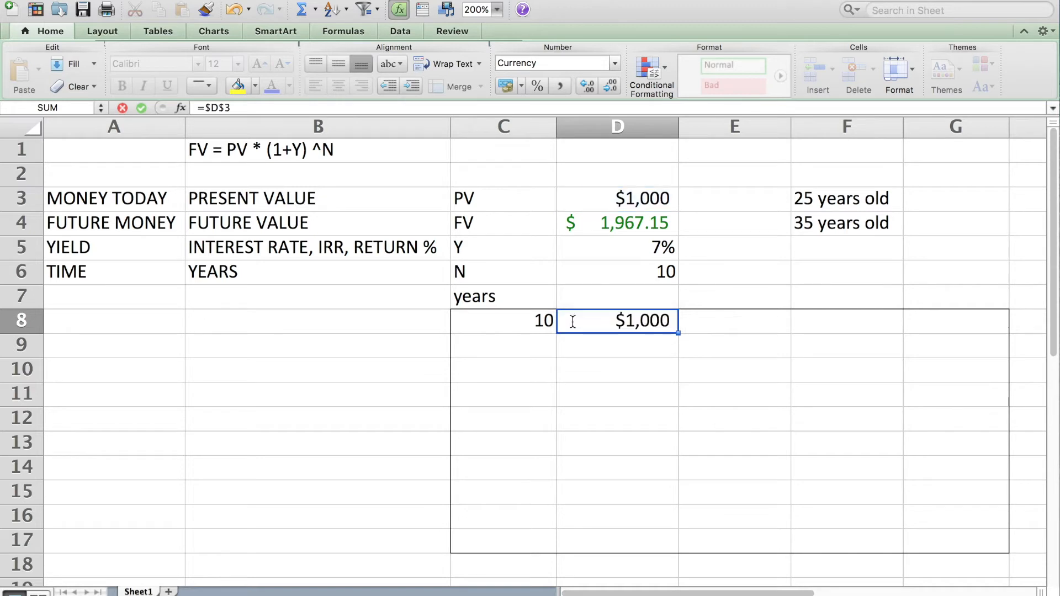
left_click(573, 323)
left_click_drag(678, 334, 660, 550)
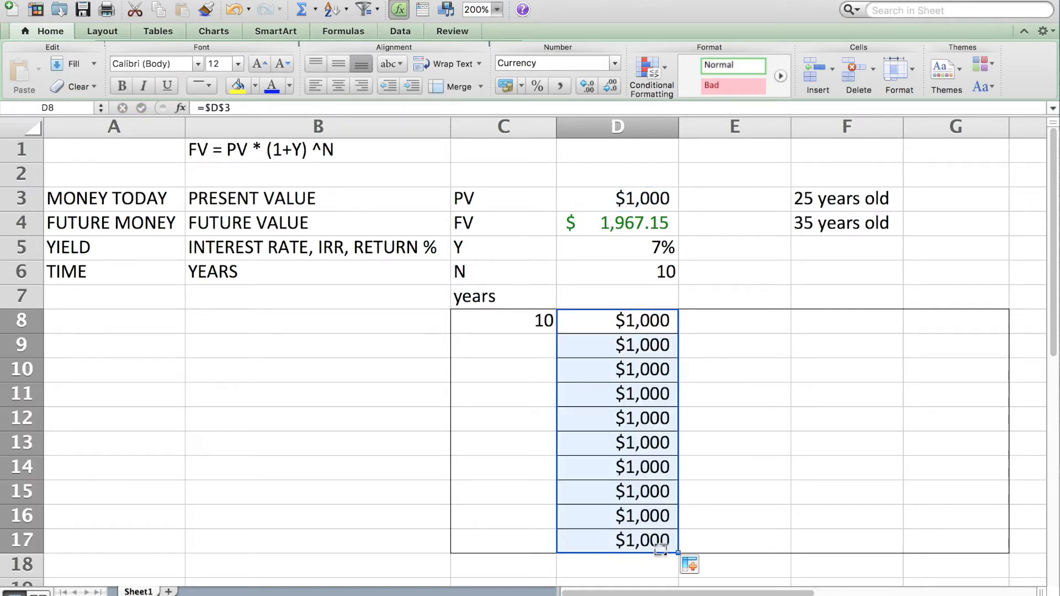
- Inspect the copied formulas in D9 and D12 to check which cell they reference
double_click(613, 353)
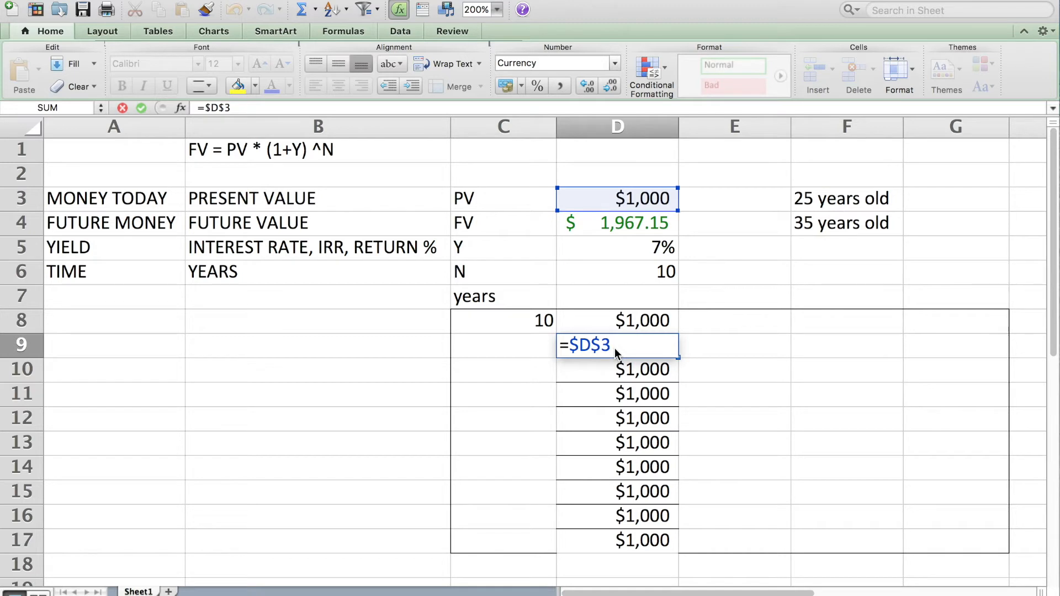
key("Return")
double_click(615, 425)
key("Return")
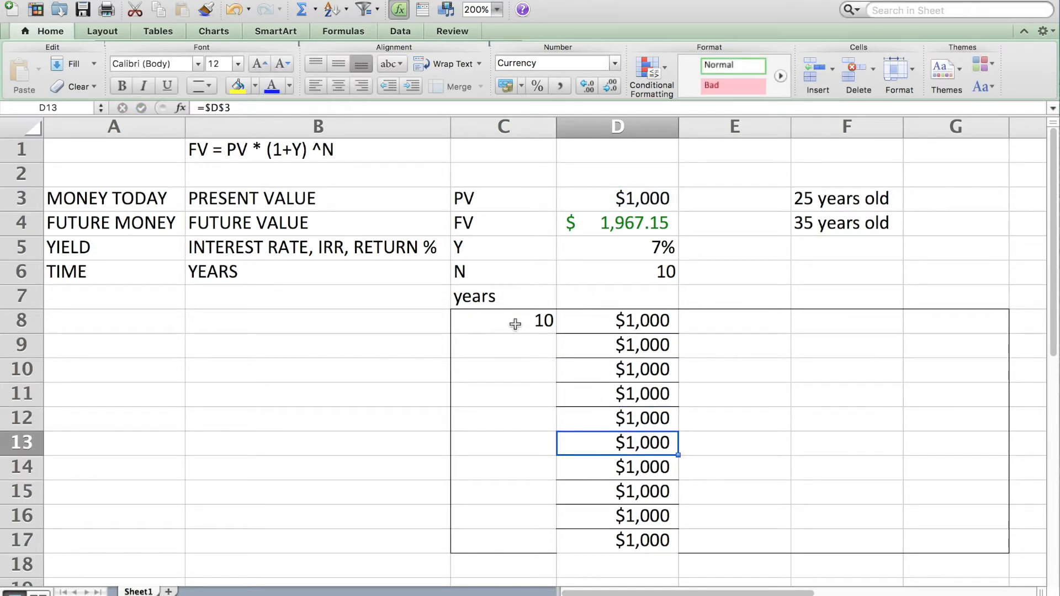
- Enter the age labels "25 yo" in B8 and "26 yo" in B9
left_click(381, 324)
type("25 yo")
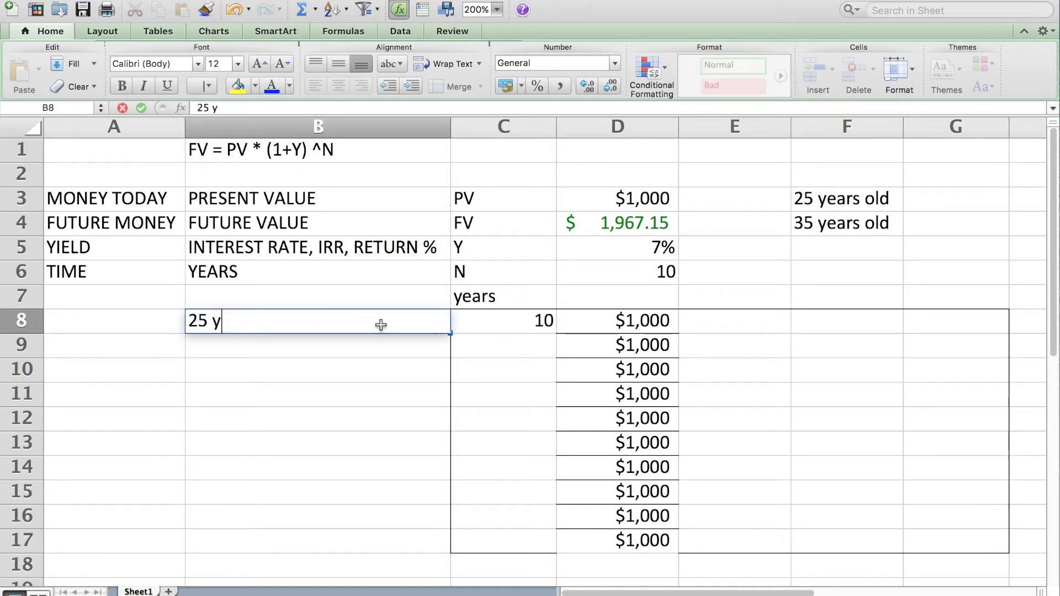
key("Tab")
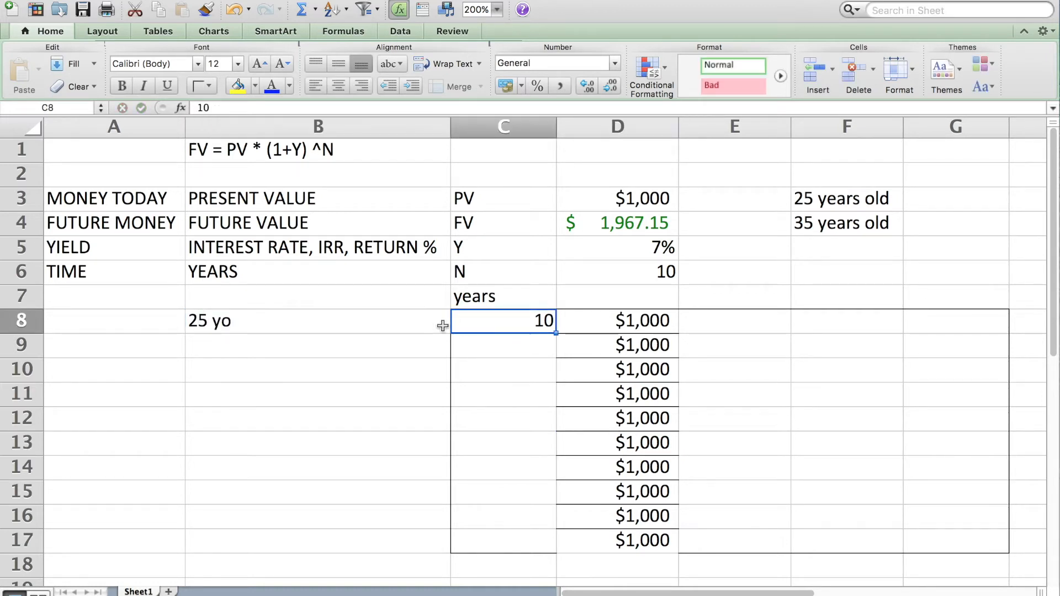
left_click(527, 349)
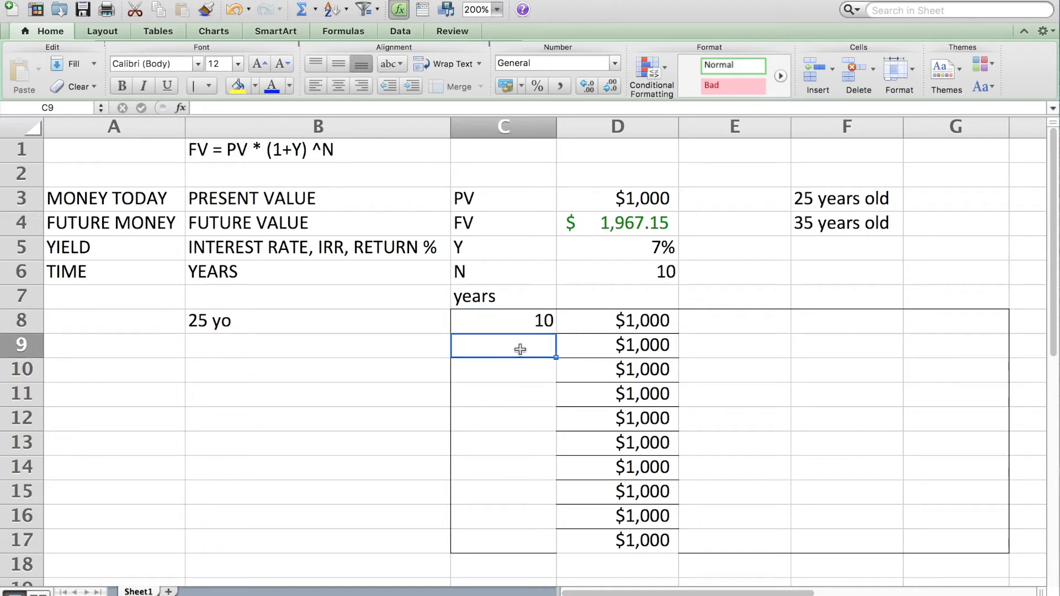
left_click(399, 349)
type("26 yo")
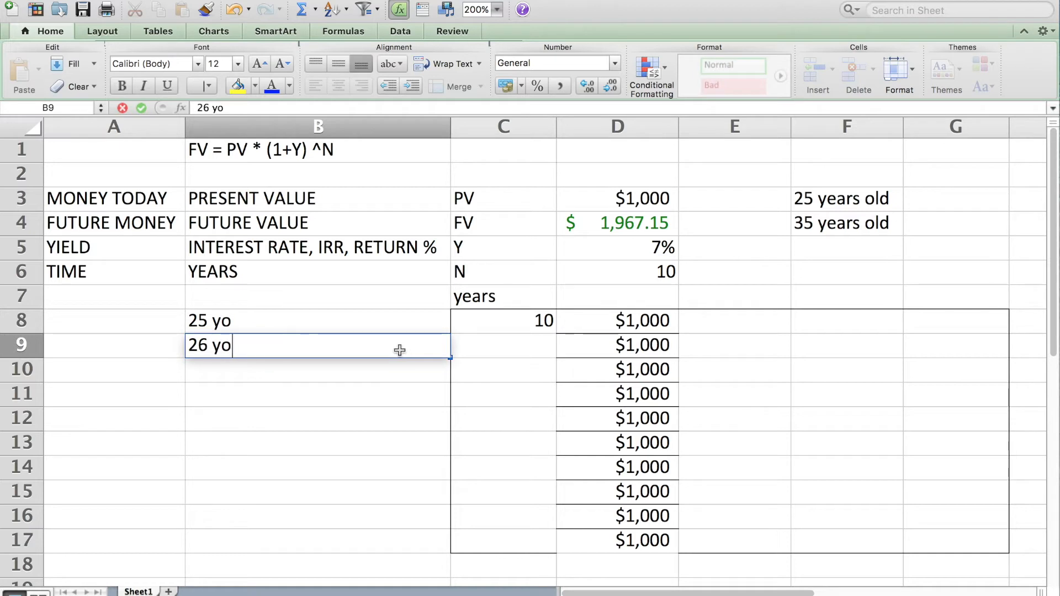
key("Return")
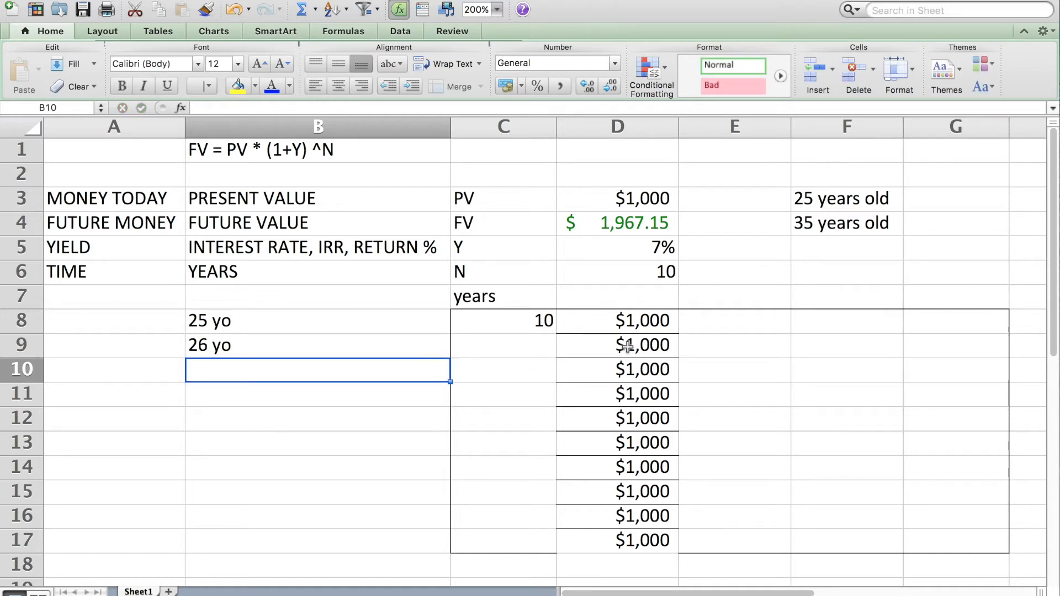
- Enter 9 in C9 and extend the descending series from C8:C9 down through C17
left_click(541, 348)
type("9")
key("Return")
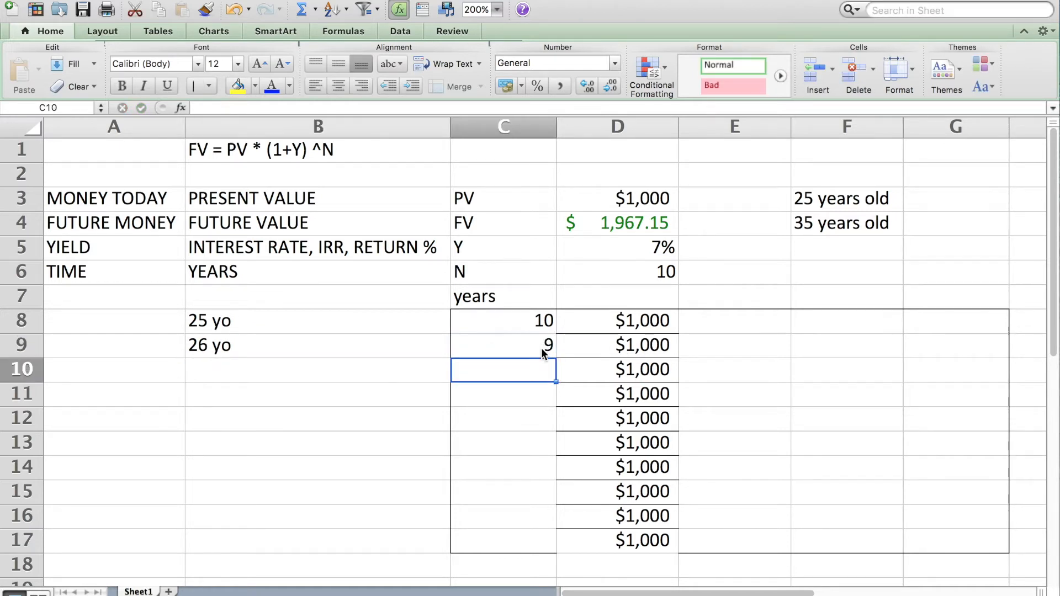
left_click(511, 324)
left_click_drag(511, 324, 473, 343)
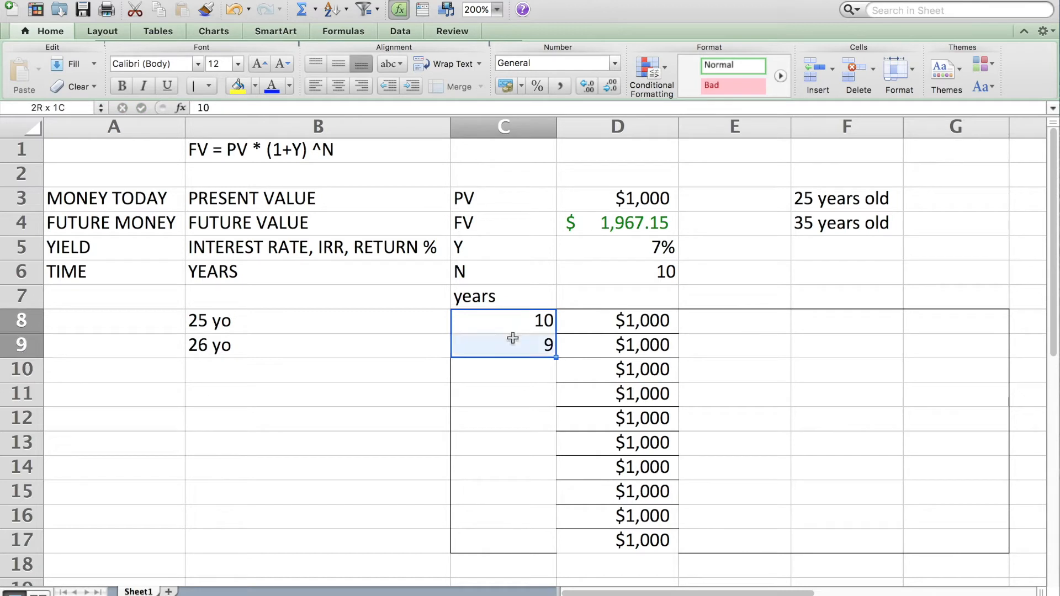
left_click_drag(555, 359, 541, 547)
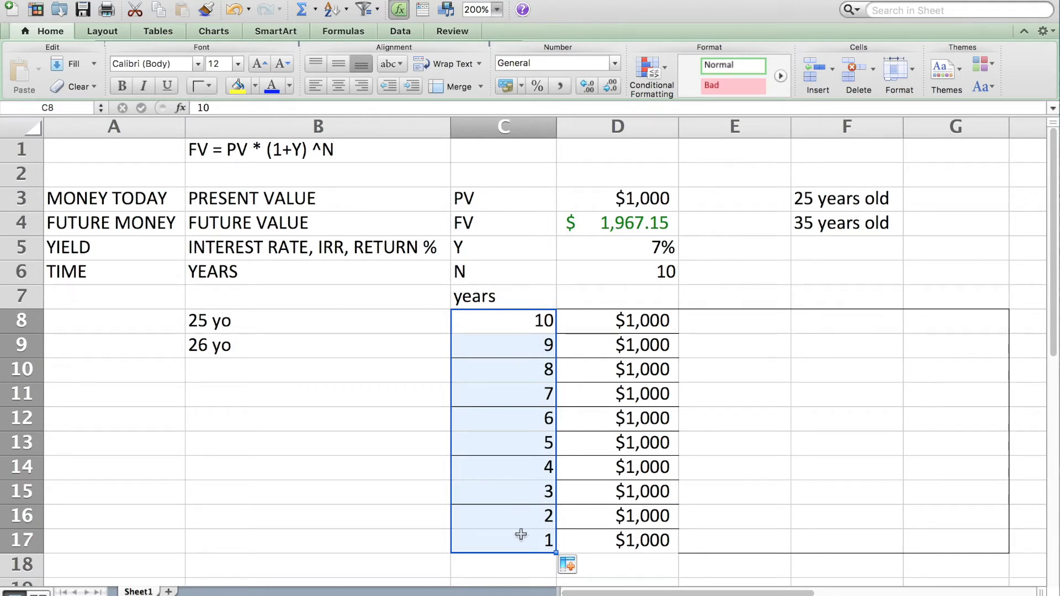
- Extend the age label series from B8:B9 down through B17
left_click(362, 540)
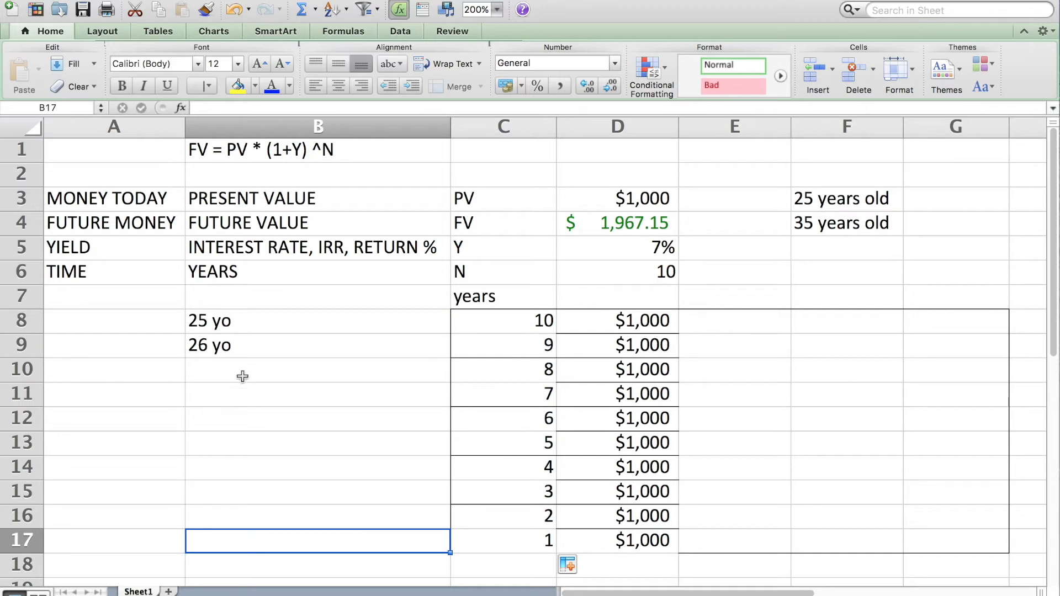
left_click_drag(219, 323, 218, 343)
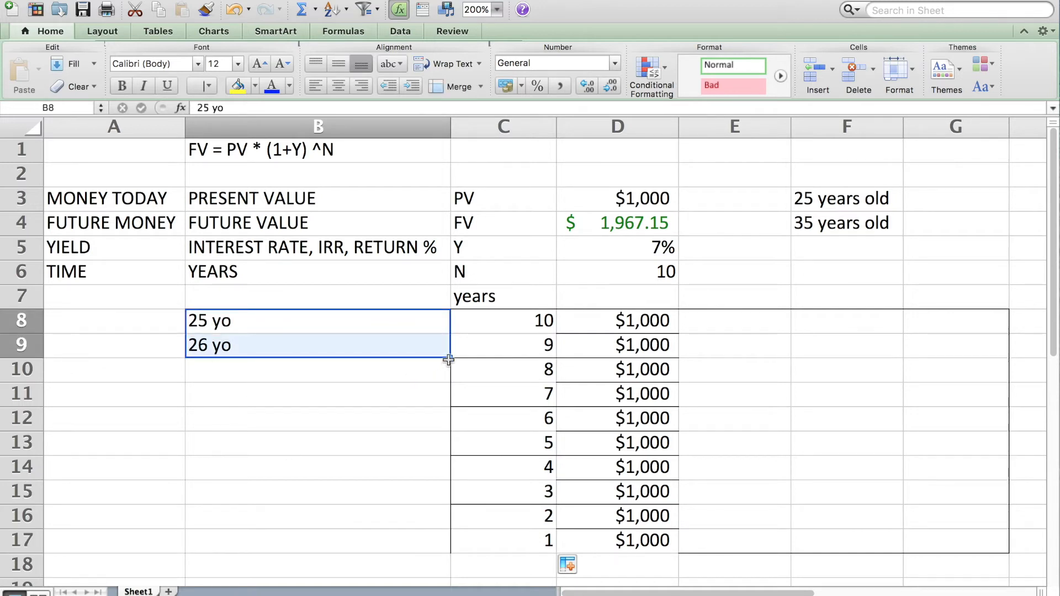
left_click_drag(450, 358, 441, 544)
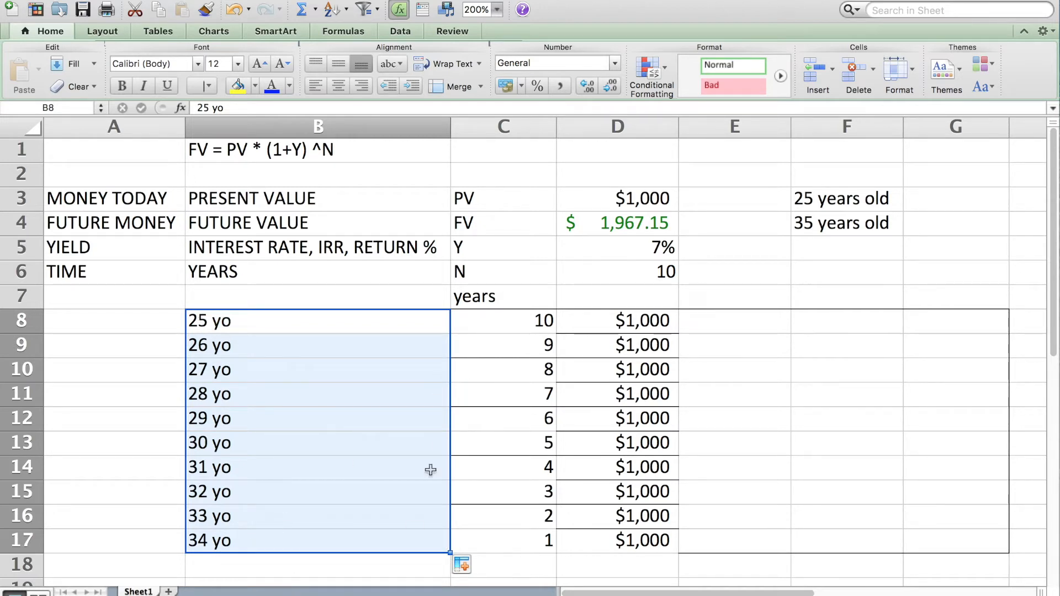
- Calculate the future value for the 25 yo row in E8 with the formula =D8*(1+D5)^C8
left_click(753, 327)
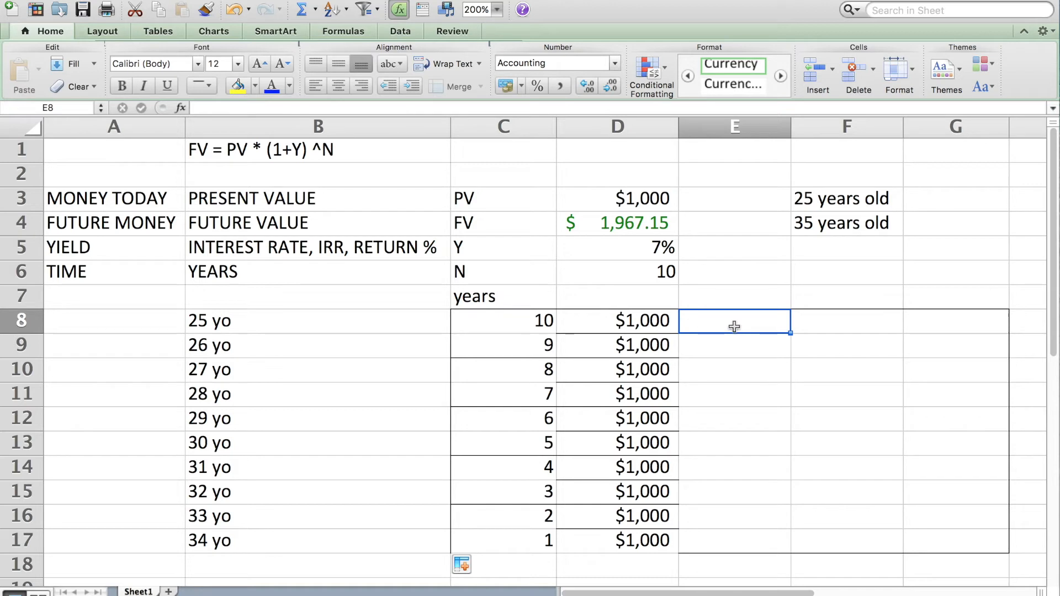
left_click(714, 250)
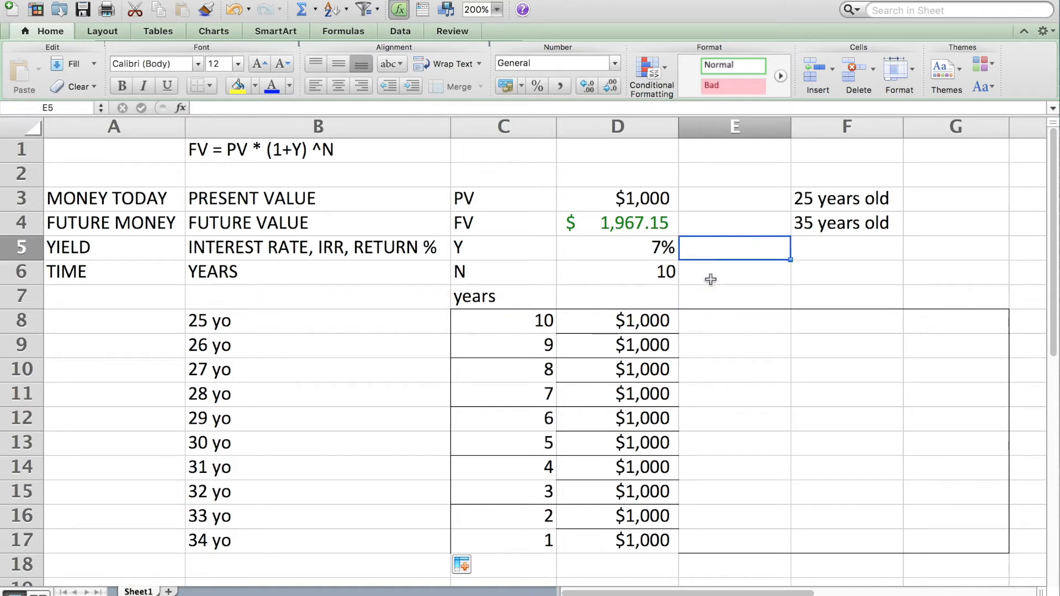
left_click(712, 325)
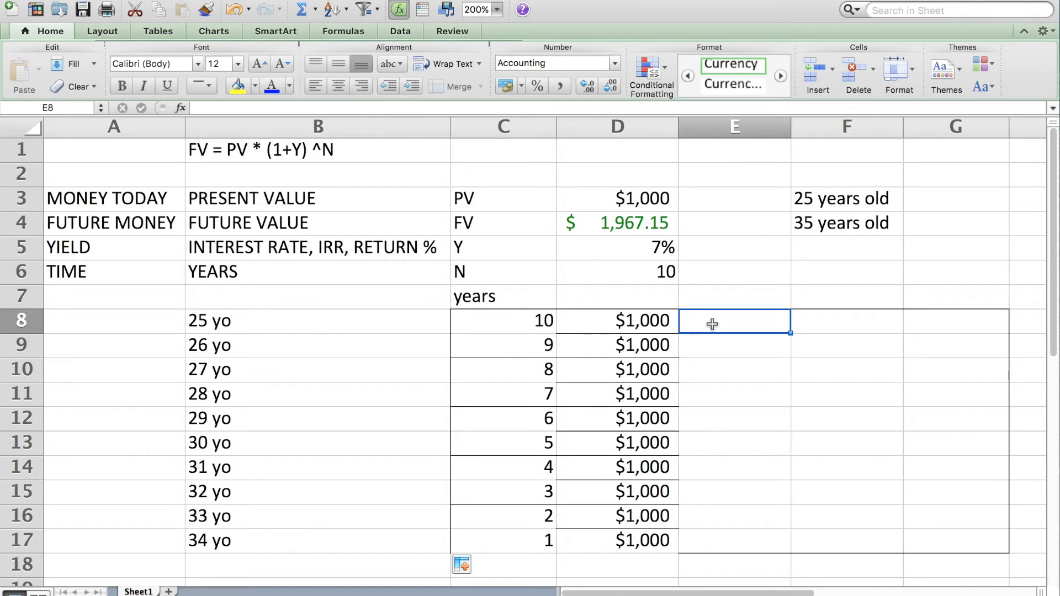
type("=")
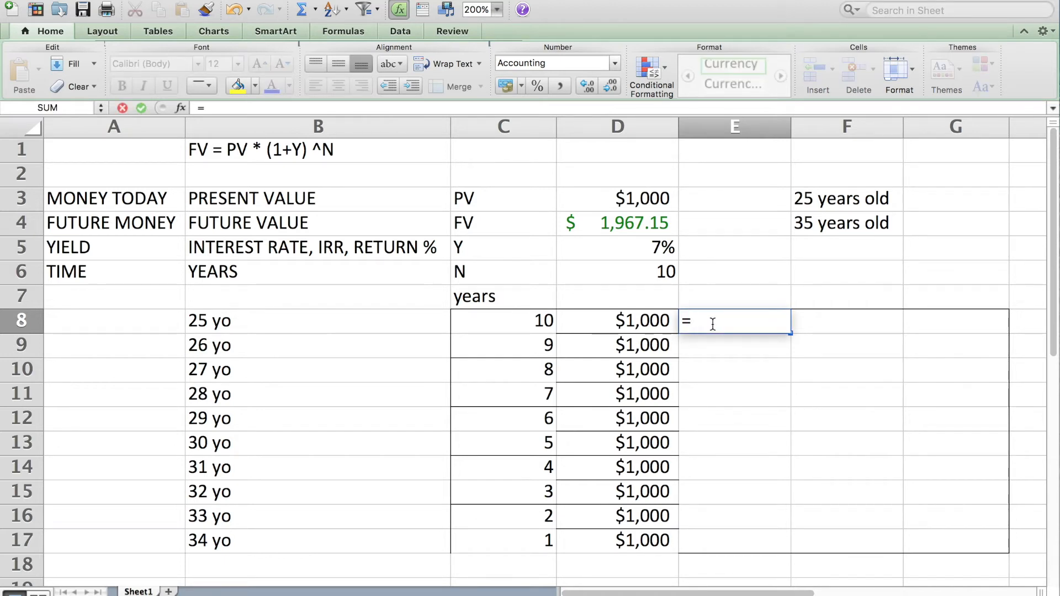
left_click(655, 320)
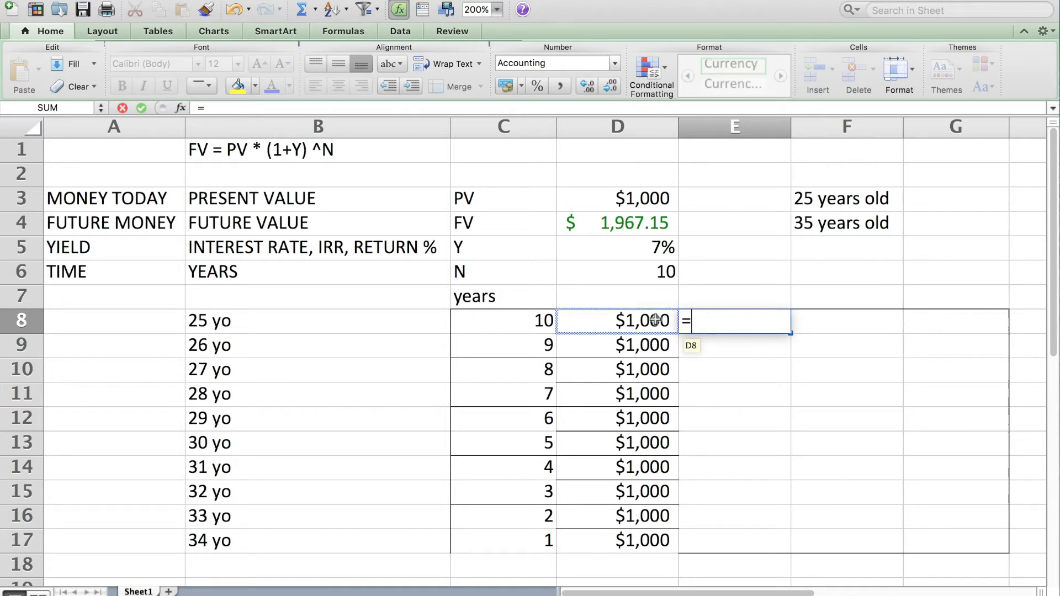
type("*(1+")
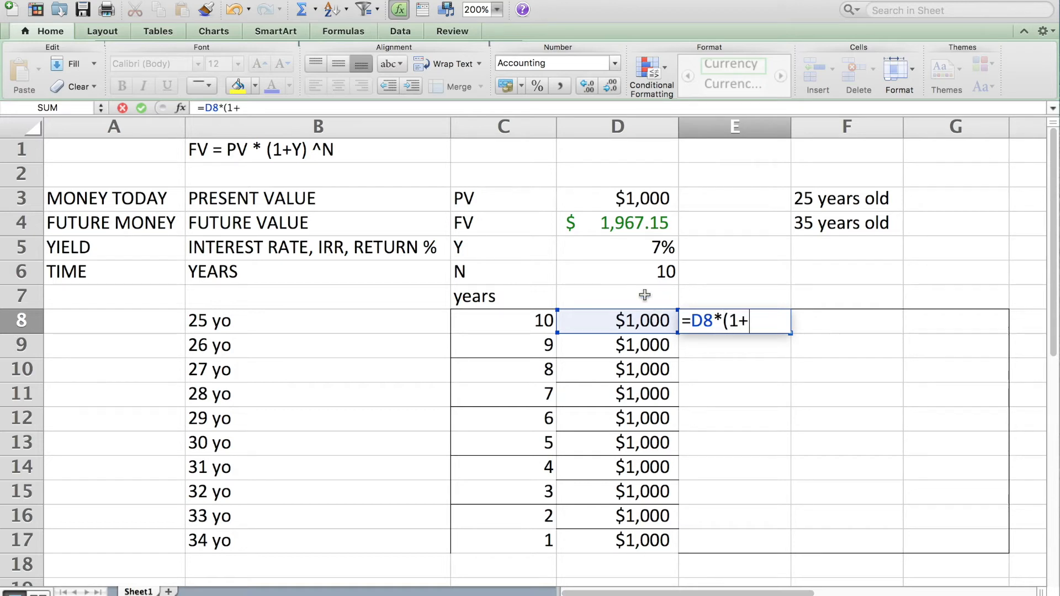
left_click(606, 254)
type(")")
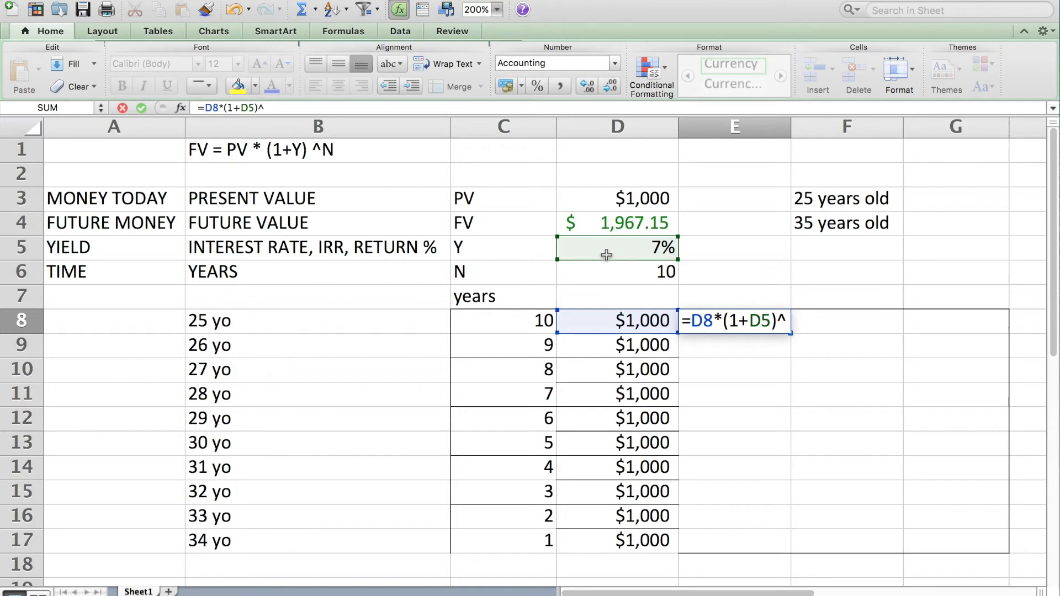
type("^")
left_click(486, 326)
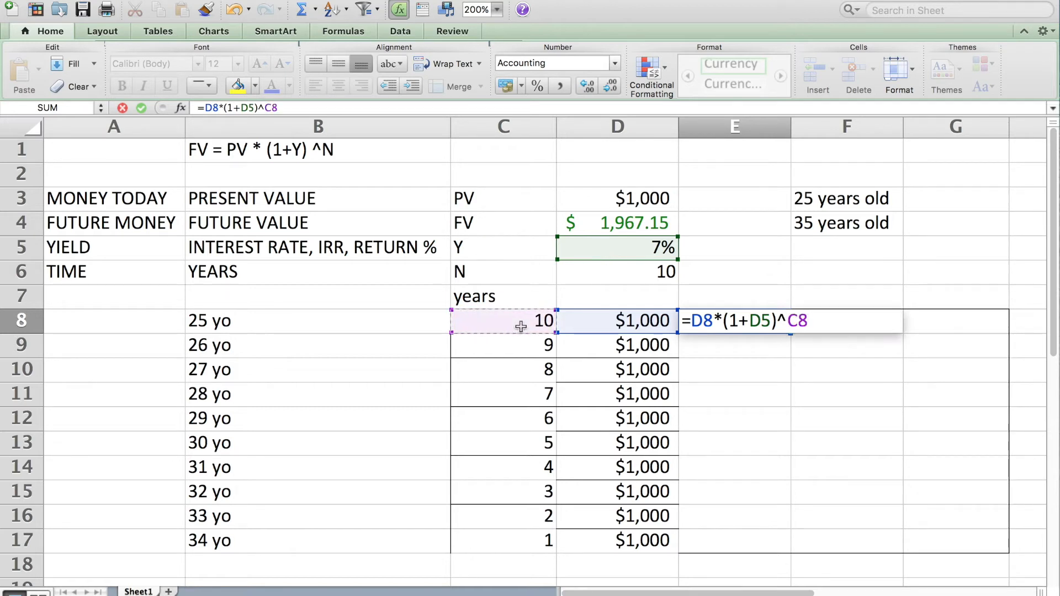
key("Return")
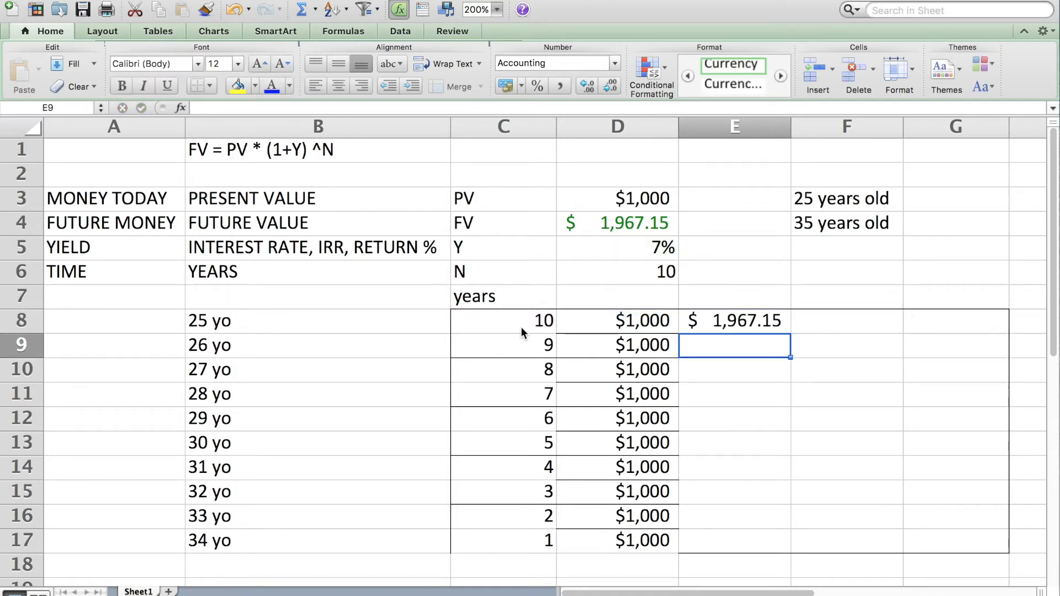
- Make the yield reference in E8 absolute as =D8*(1+$D$5)^C8 and fill the formula down through E17
left_click(692, 316)
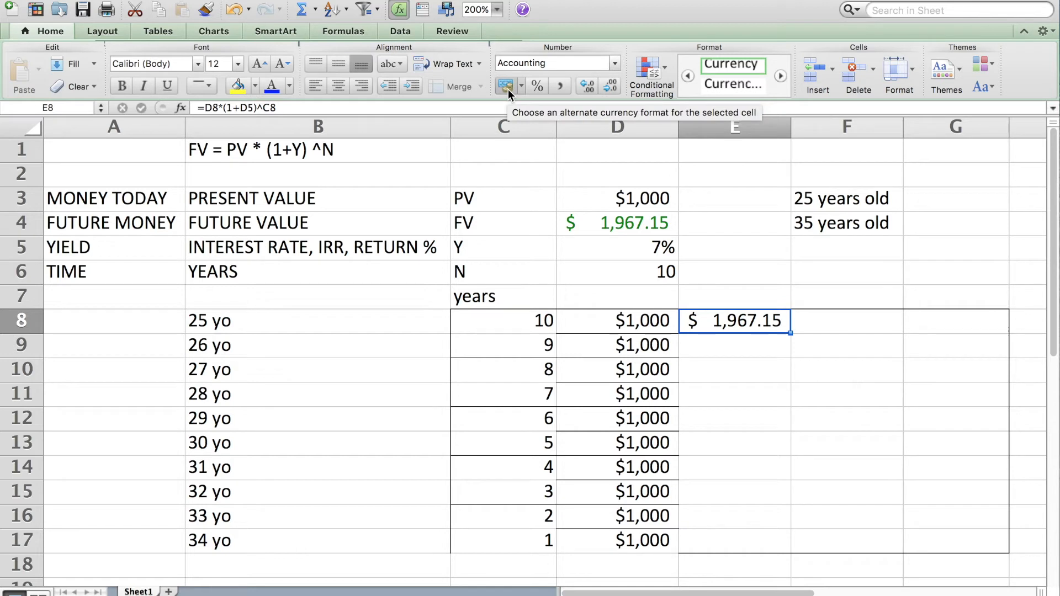
double_click(720, 322)
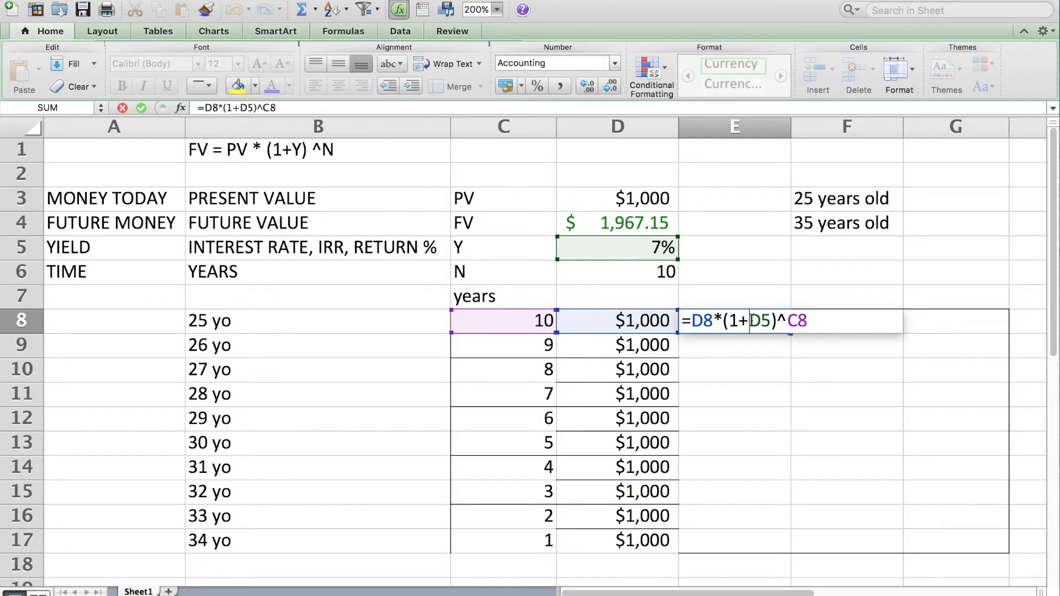
type("$D")
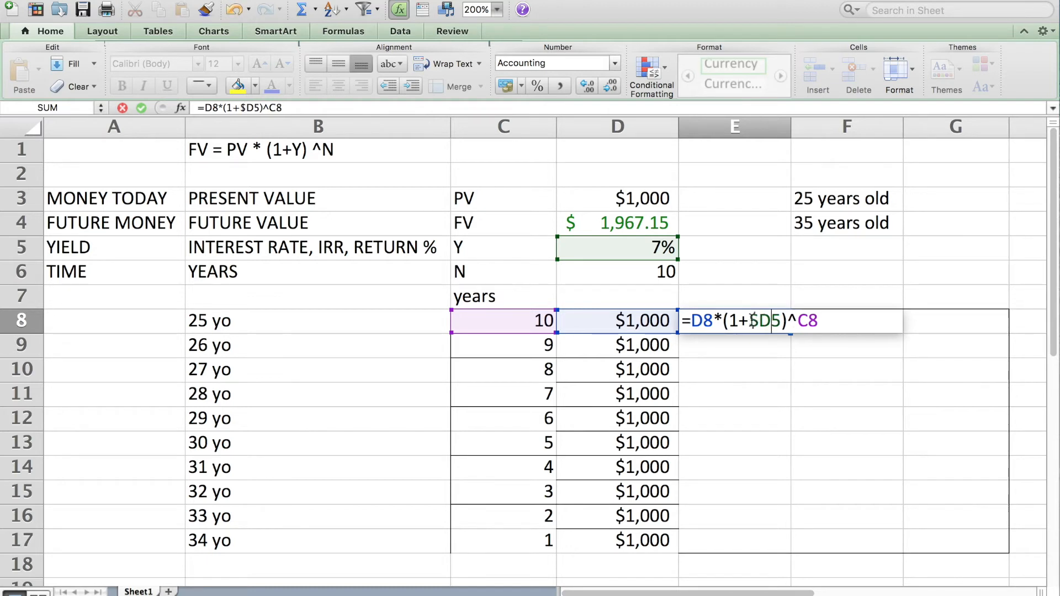
type("$")
key("Return")
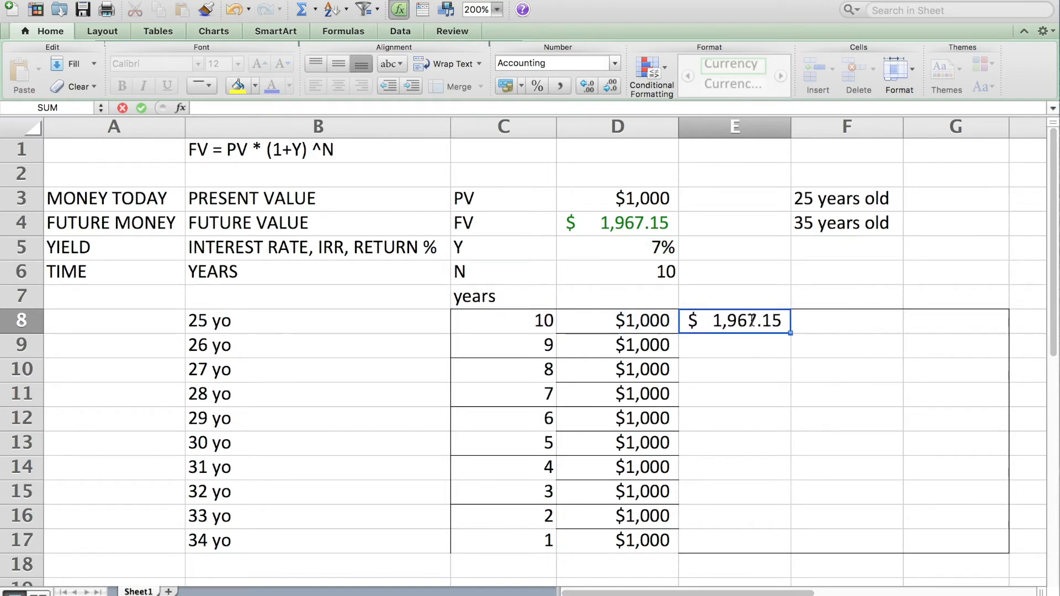
left_click(754, 321)
left_click_drag(791, 334, 790, 554)
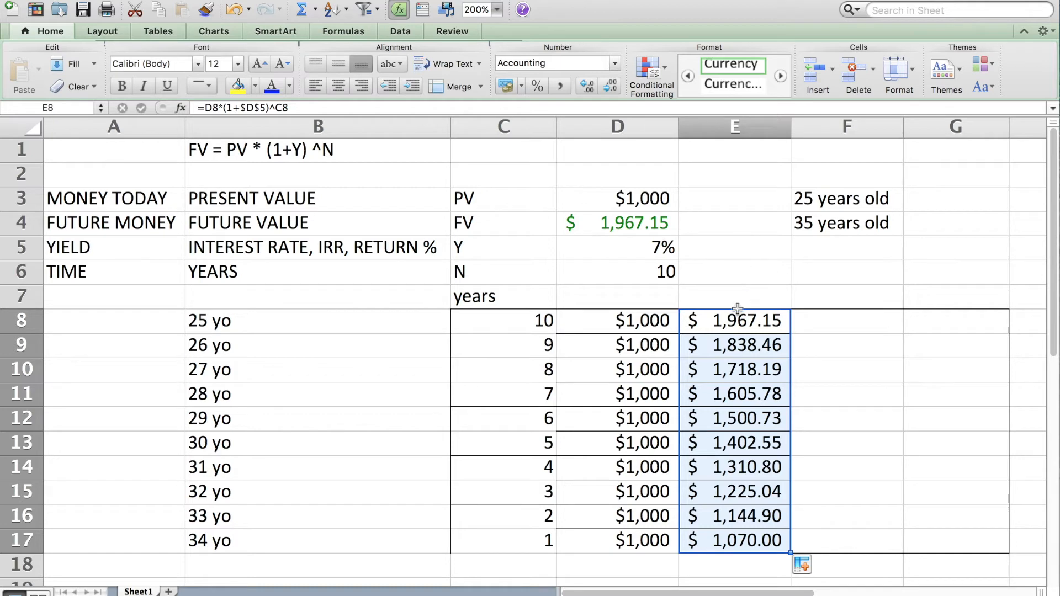
- Total the future values E8:E17 in E18 with a SUM formula
left_click(722, 568)
type("=")
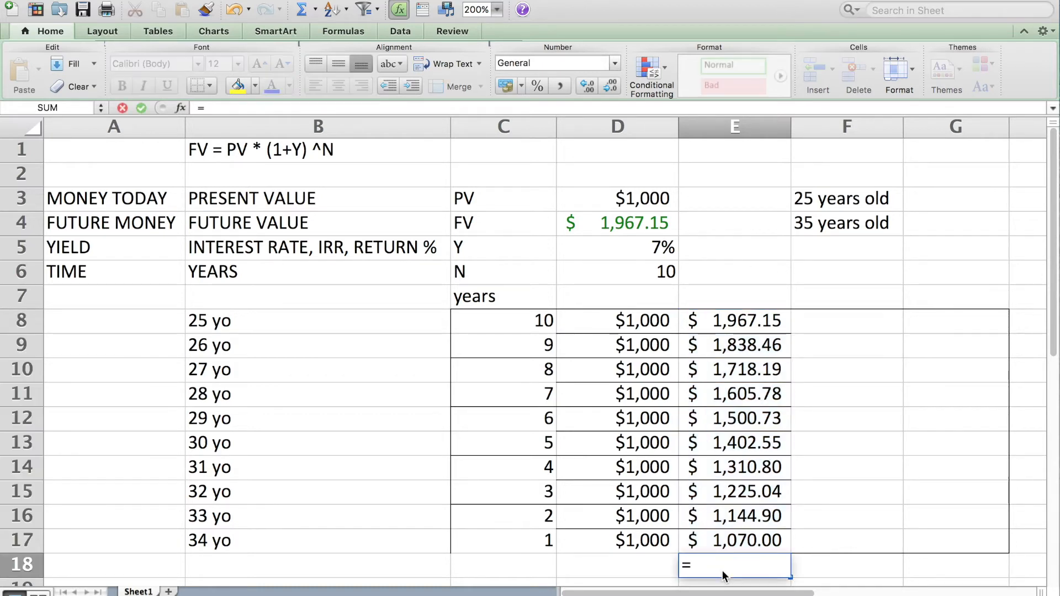
type("sum()")
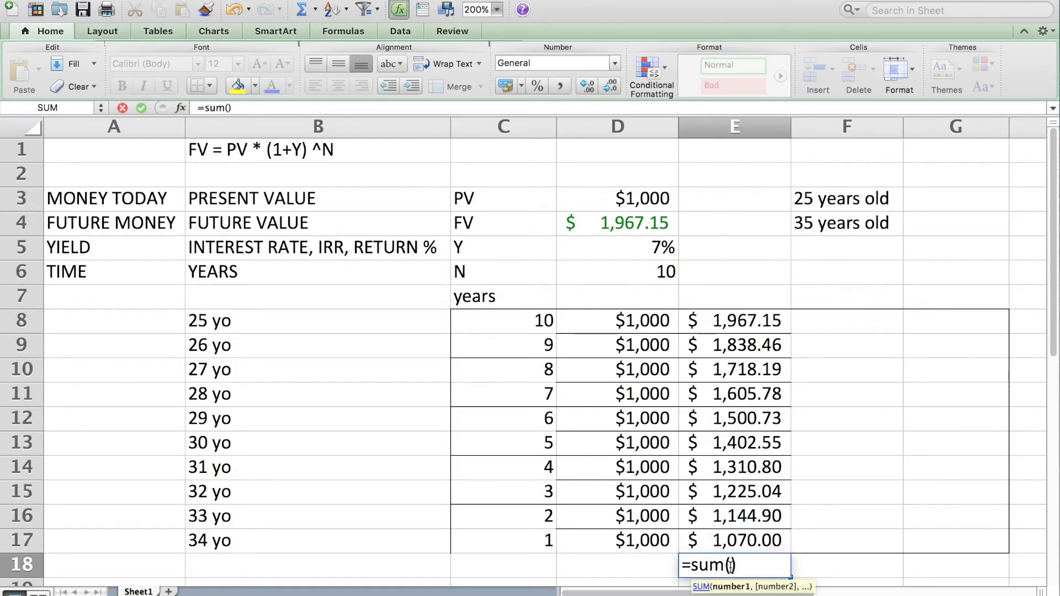
left_click_drag(742, 323, 750, 535)
key("Return")
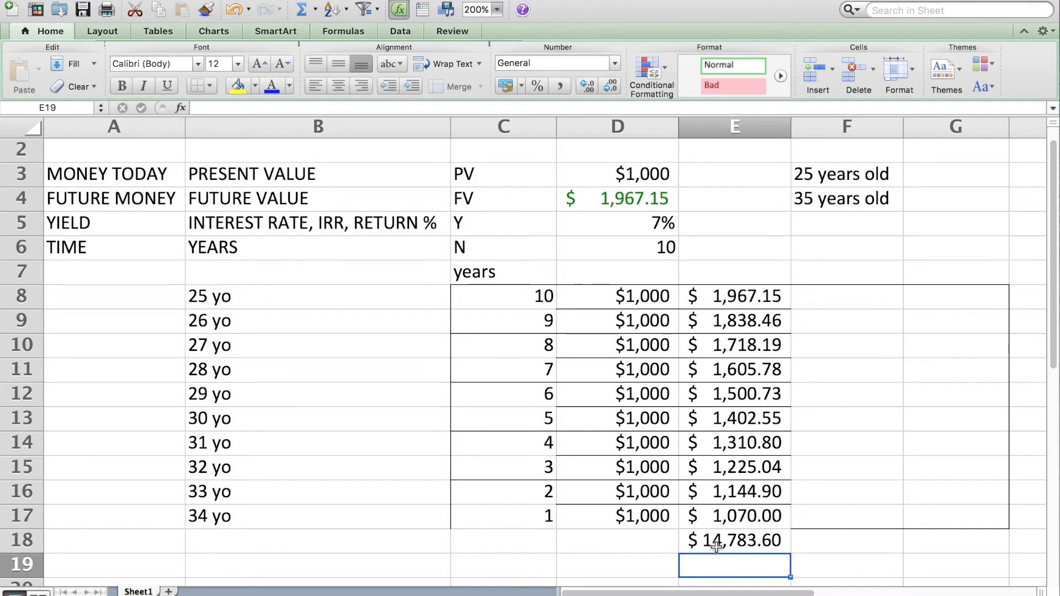
- Total the present values D8:D17 in D18 with a SUM formula
left_click(645, 536)
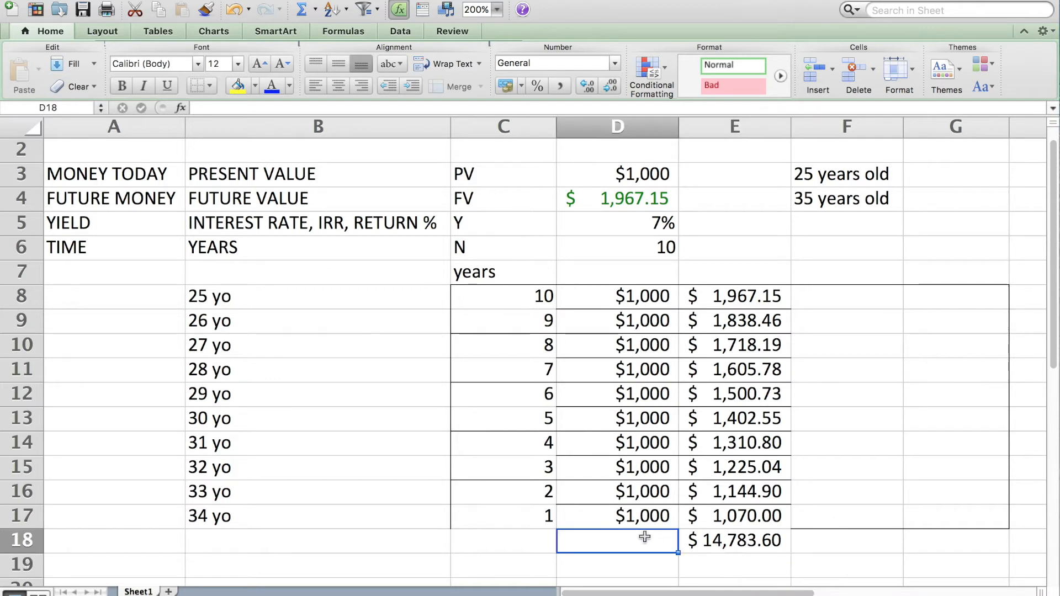
type("=sum()")
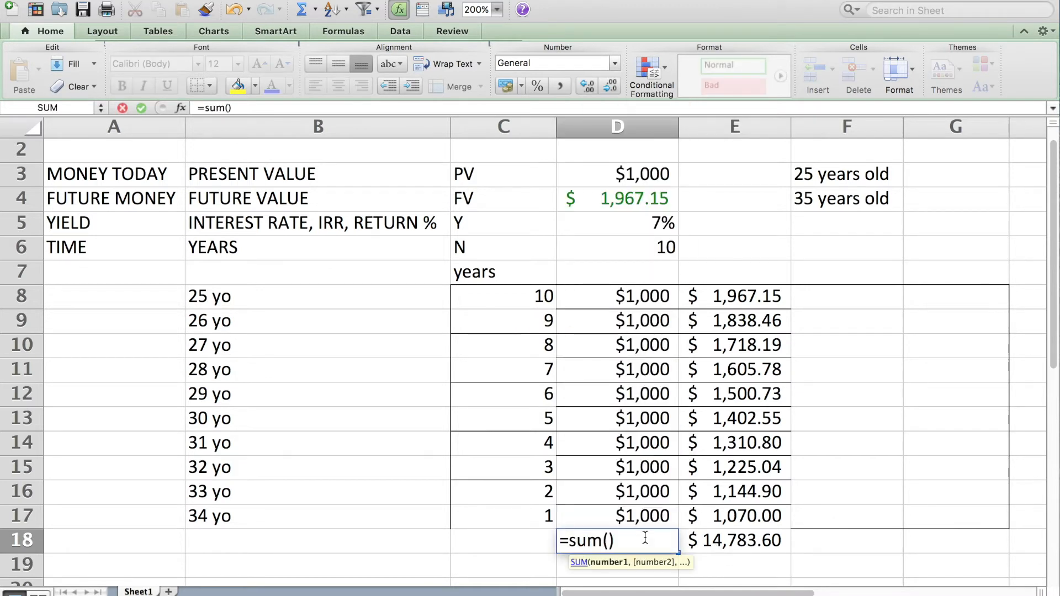
left_click_drag(635, 516, 634, 298)
key("Return")
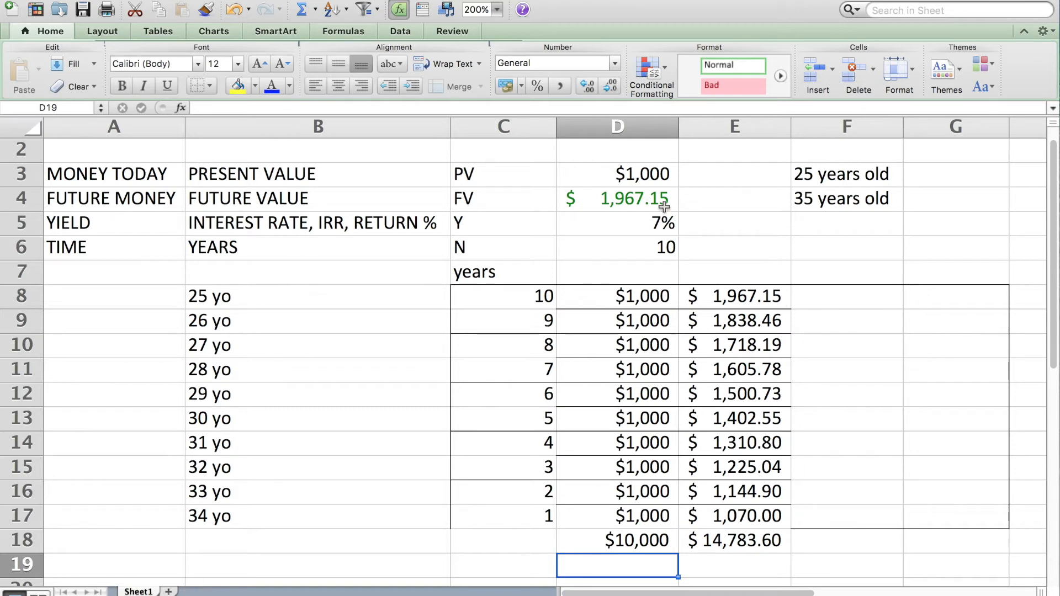
- Set the yield in D5 to 10%
left_click(625, 229)
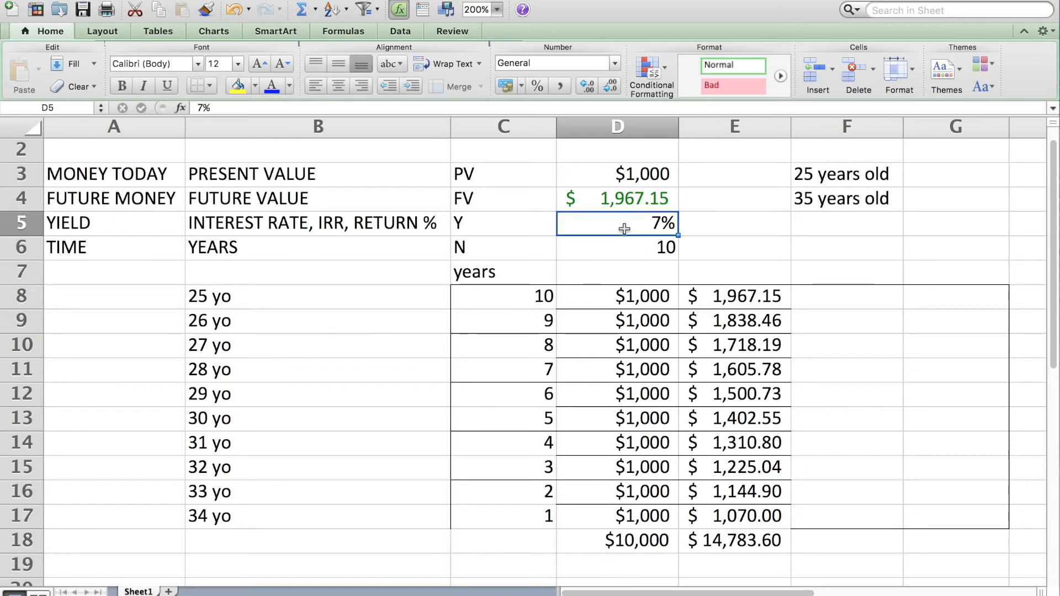
type("10")
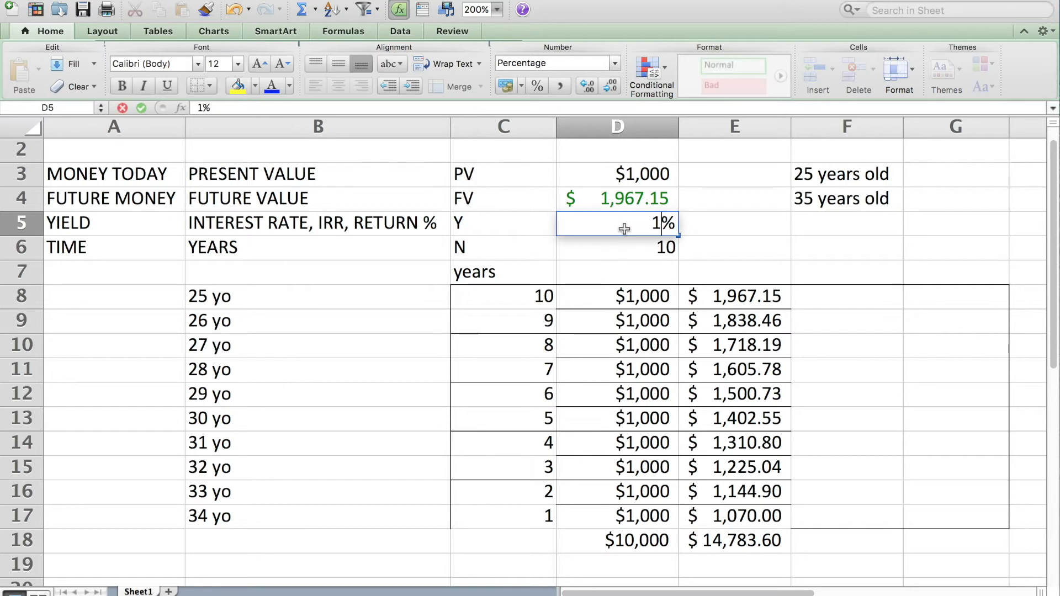
key("Return")
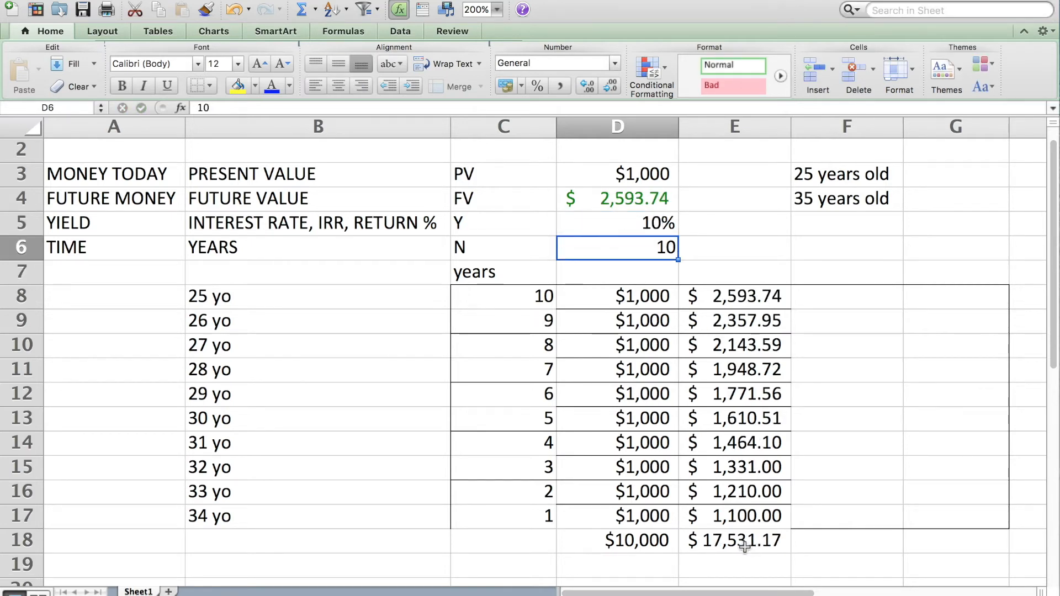
- Set the yield in D5 to 5%
left_click(643, 222)
type("5")
key("Return")
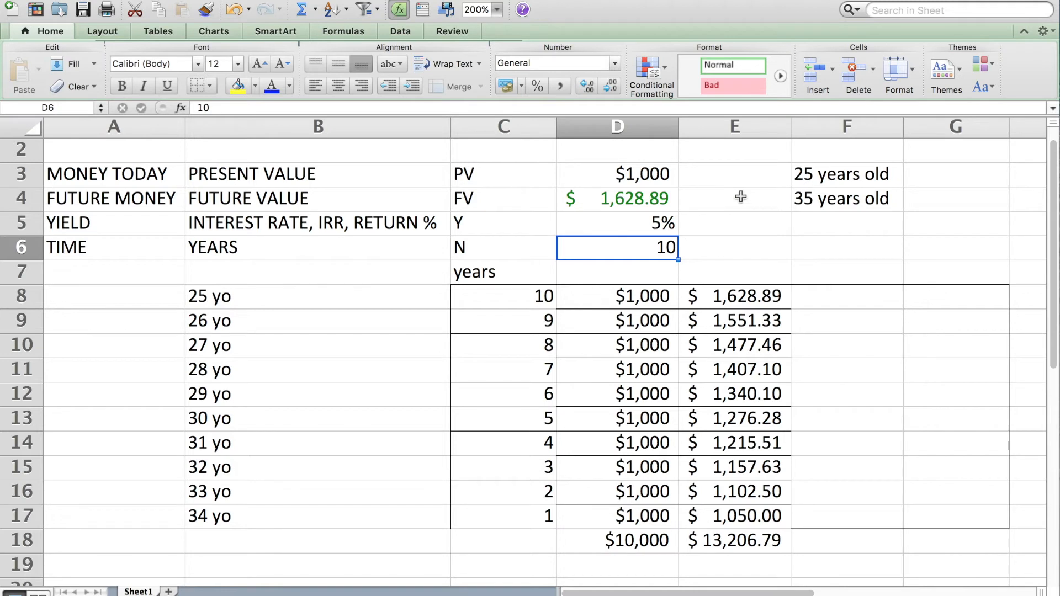
- Change the ending age label in F4 to "65 years old"
left_click(836, 202)
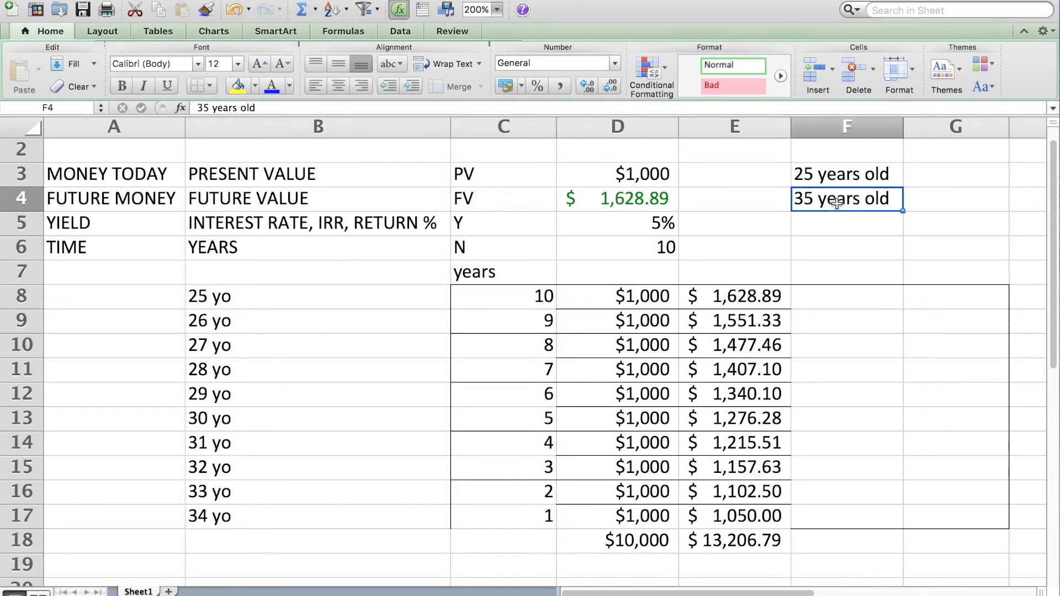
type("65")
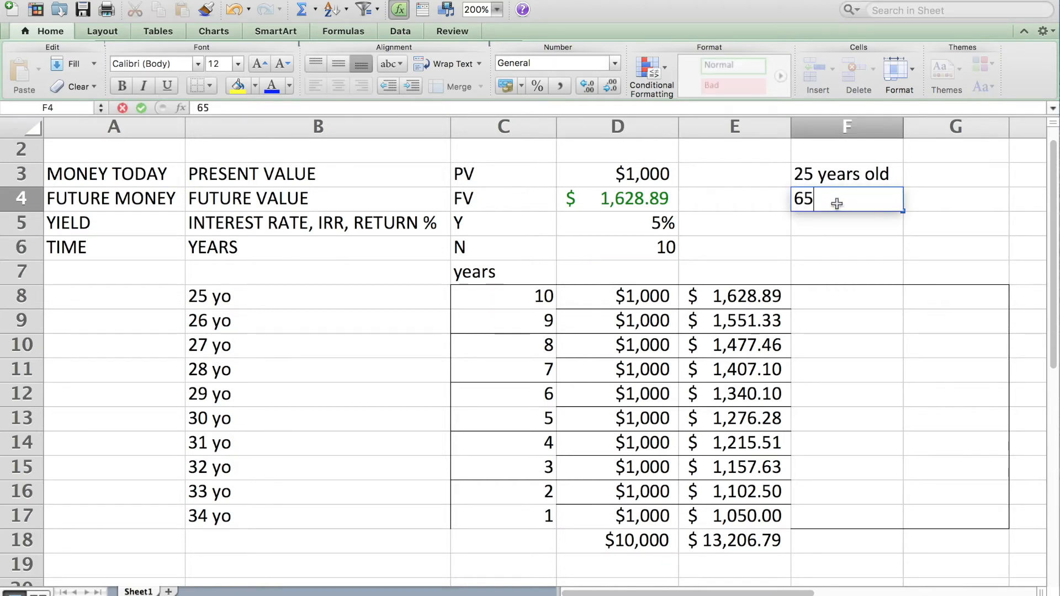
key("Return")
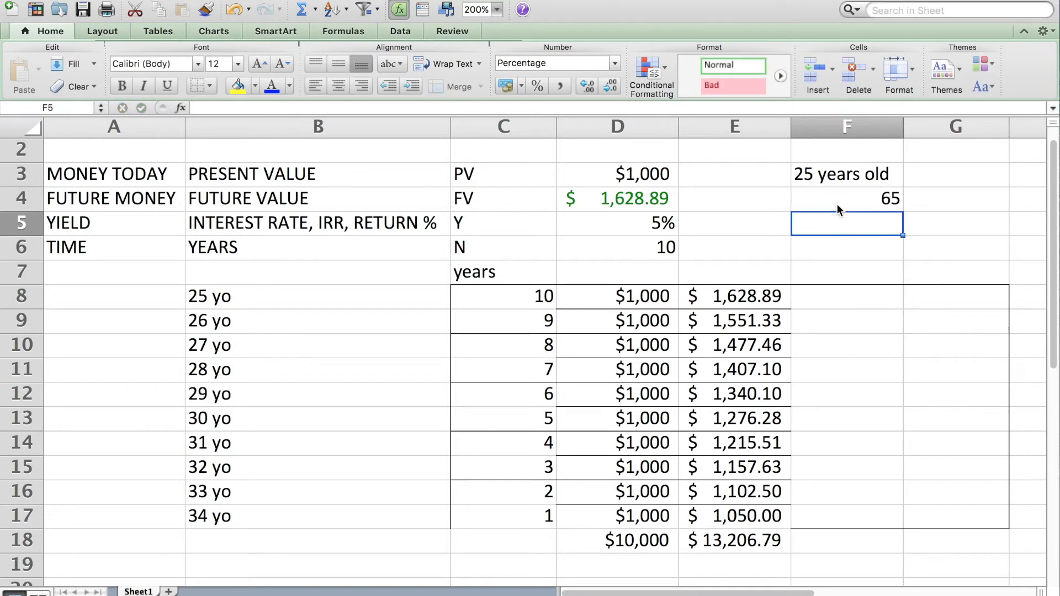
left_click(838, 193)
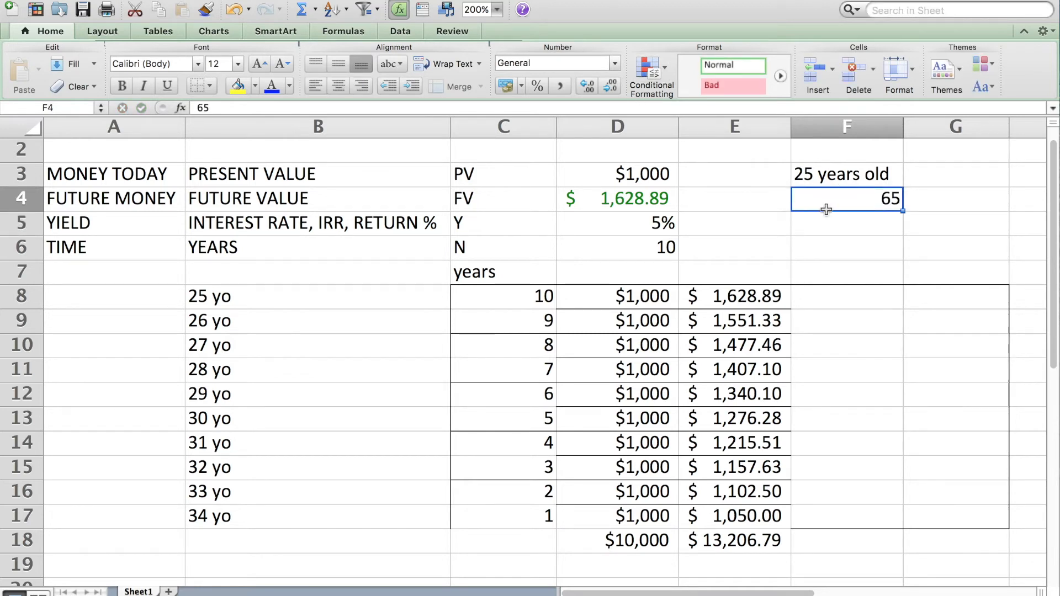
double_click(829, 207)
type("years old")
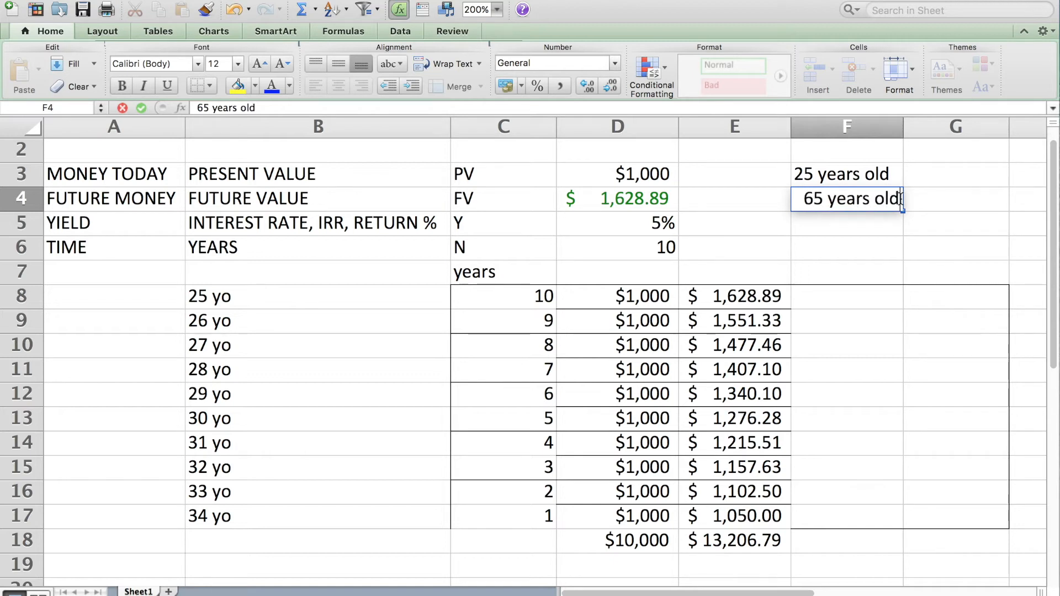
key("Return")
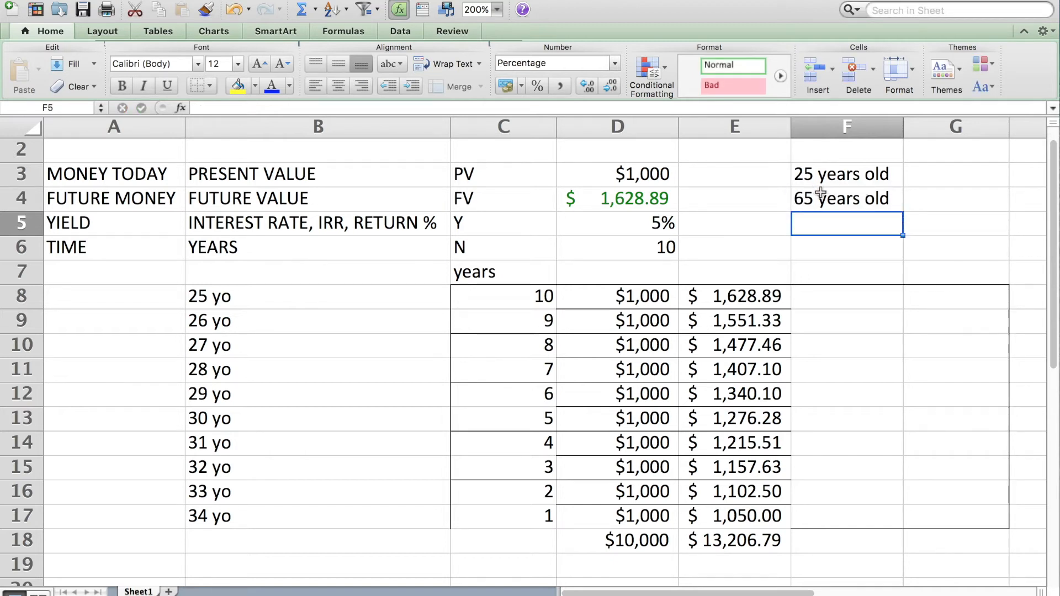
- Enter 40 and 39 years in C8 and C9 and continue the descending series down to 31 in C17
left_click(526, 296)
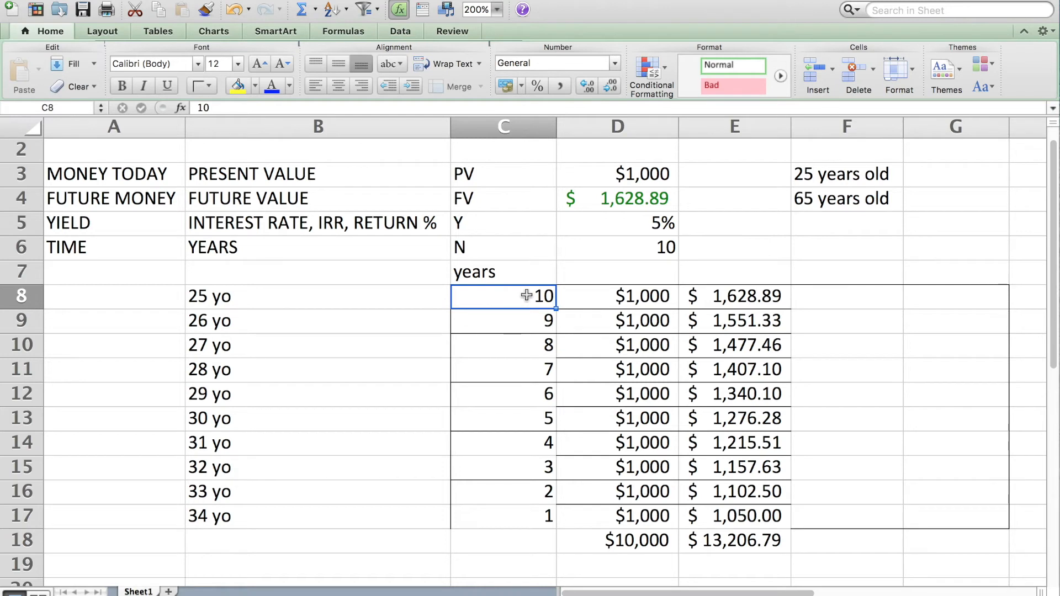
type("40")
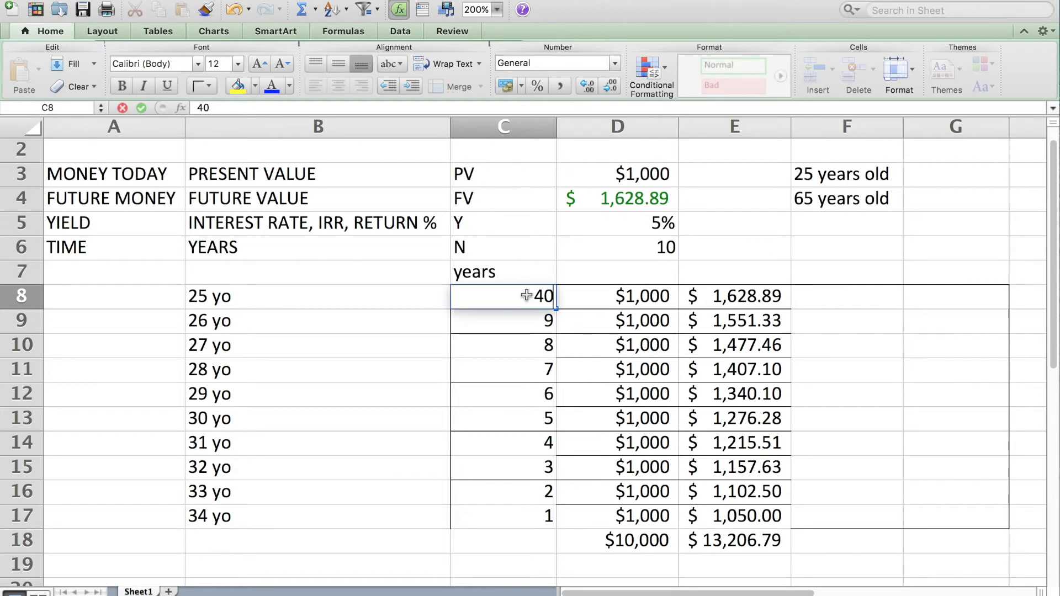
key("Return")
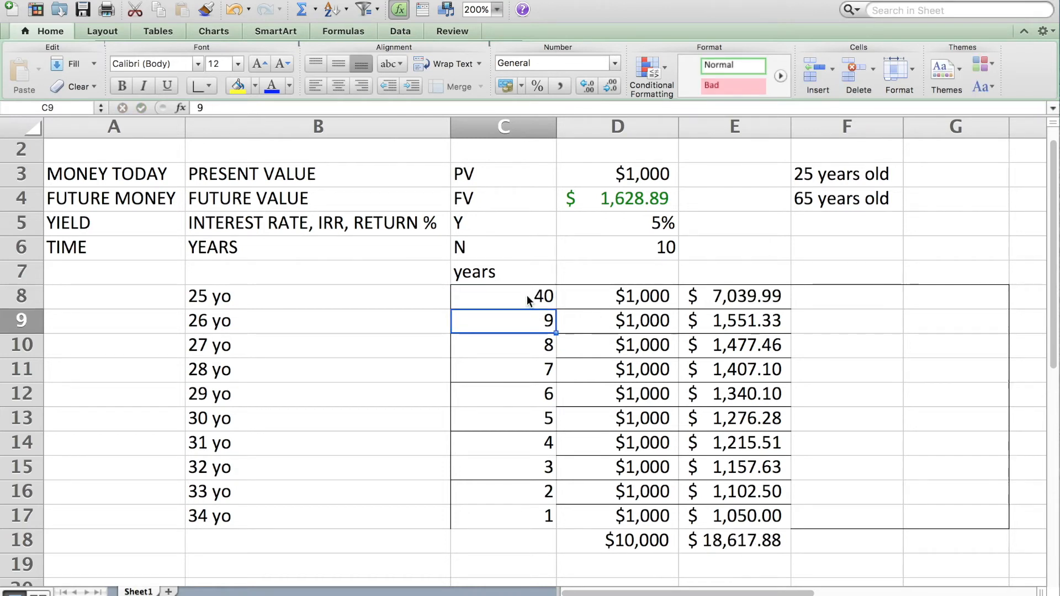
type("39")
key("Return")
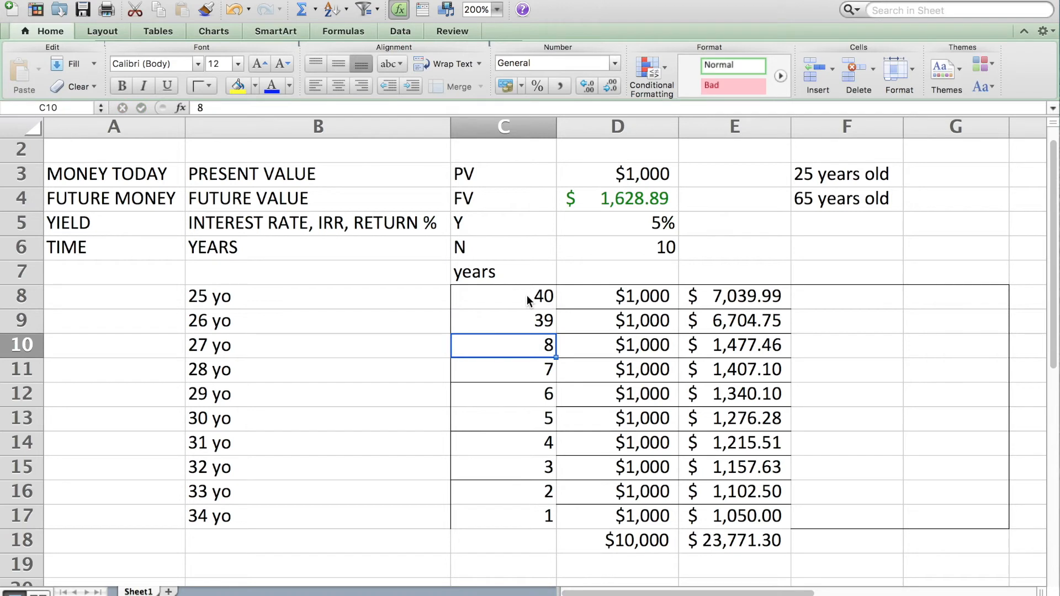
left_click(515, 298)
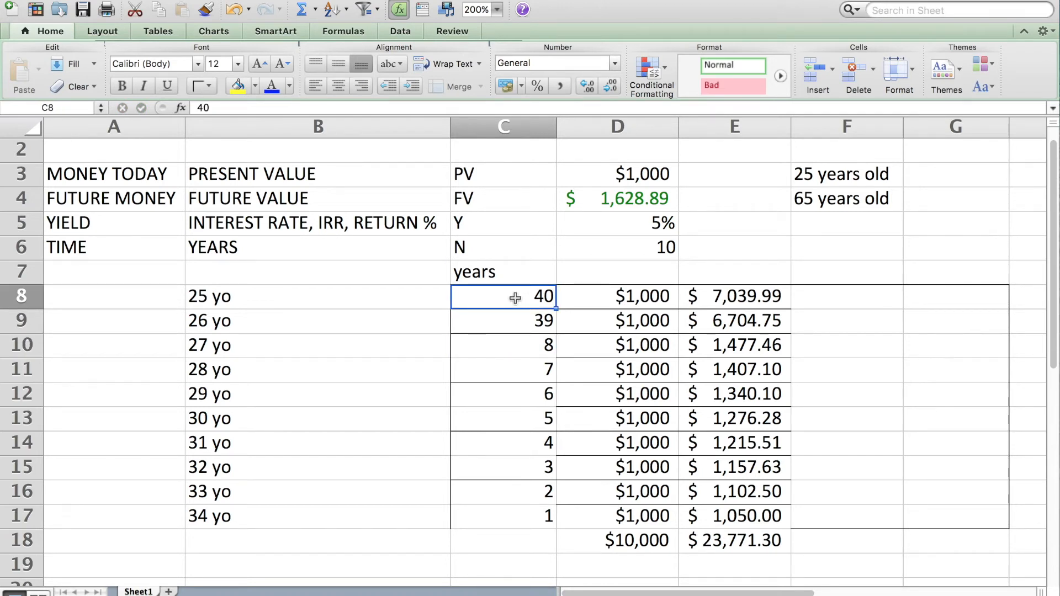
left_click_drag(514, 298, 545, 527)
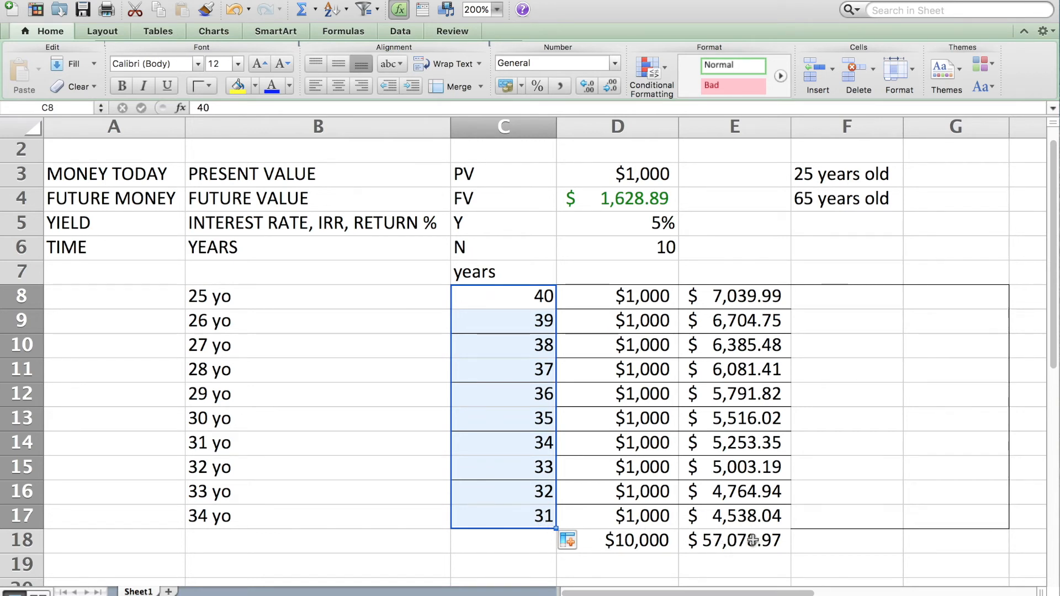
- Check the formula behind the future value total in E18
left_click(722, 546)
double_click(722, 546)
key("Return")
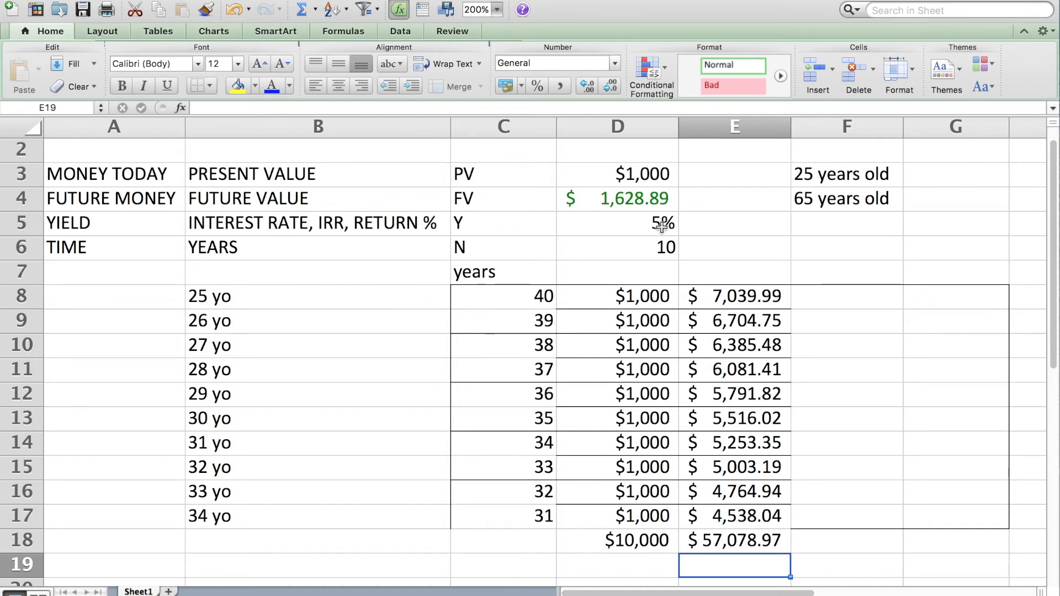
- Move the yield from D5 to E6 and add comparison yields of 7% in F6 and 12% in G6
left_click(640, 230)
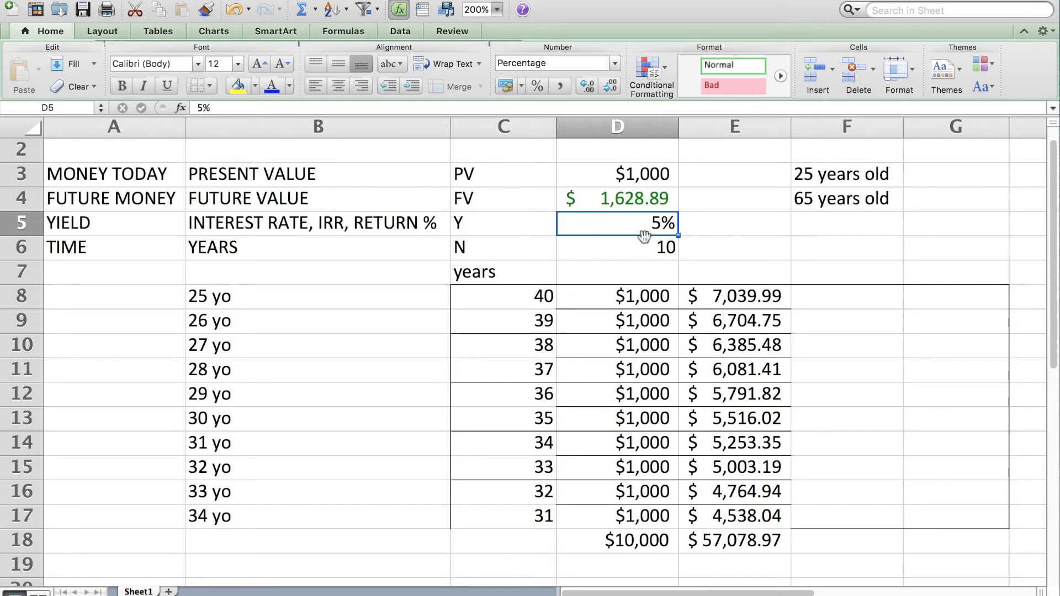
left_click_drag(644, 237, 745, 246)
left_click(820, 247)
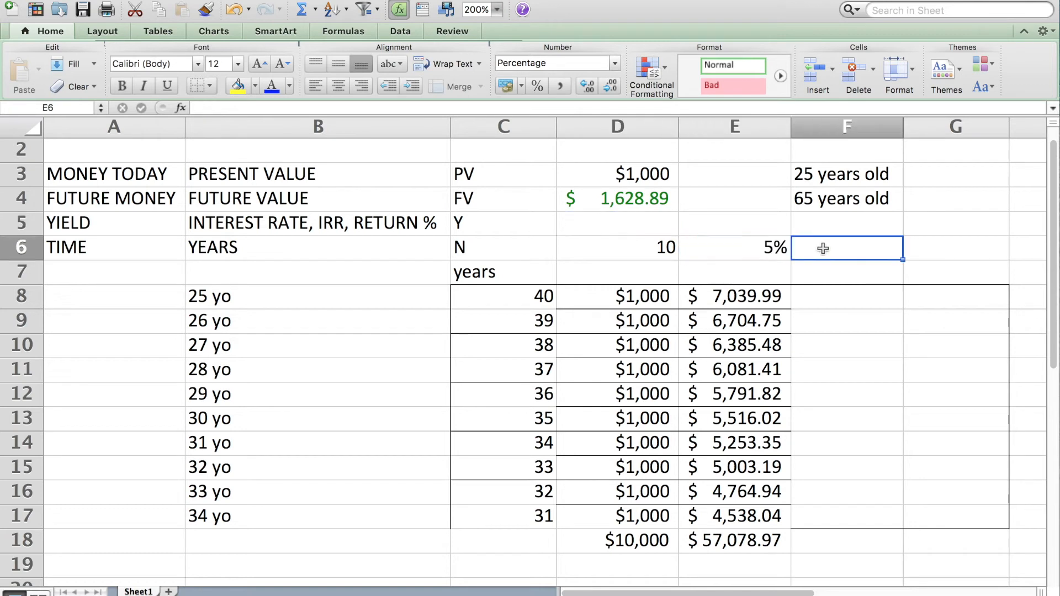
type("7%")
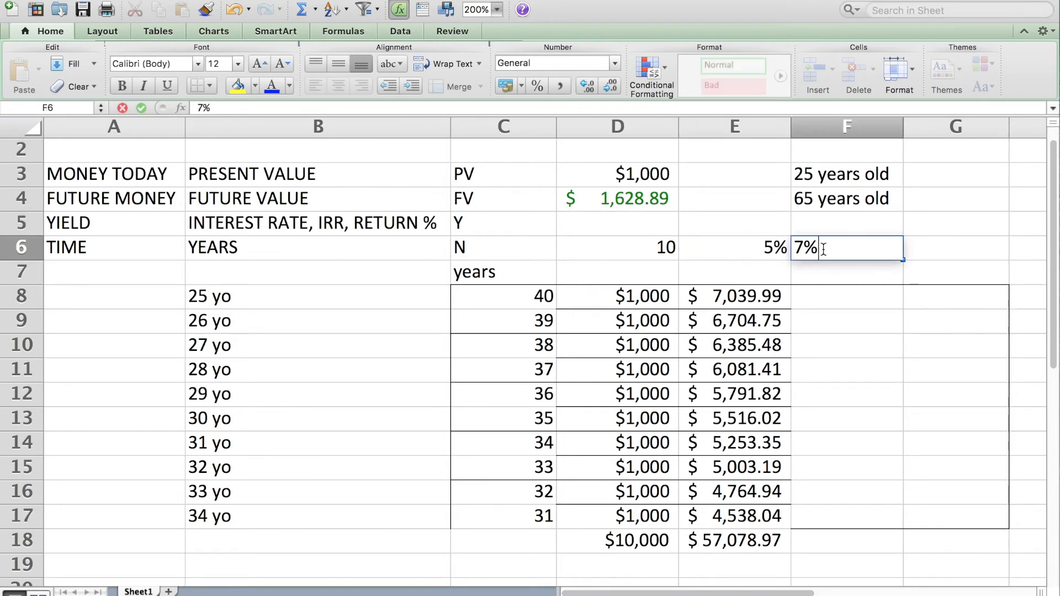
key("Tab")
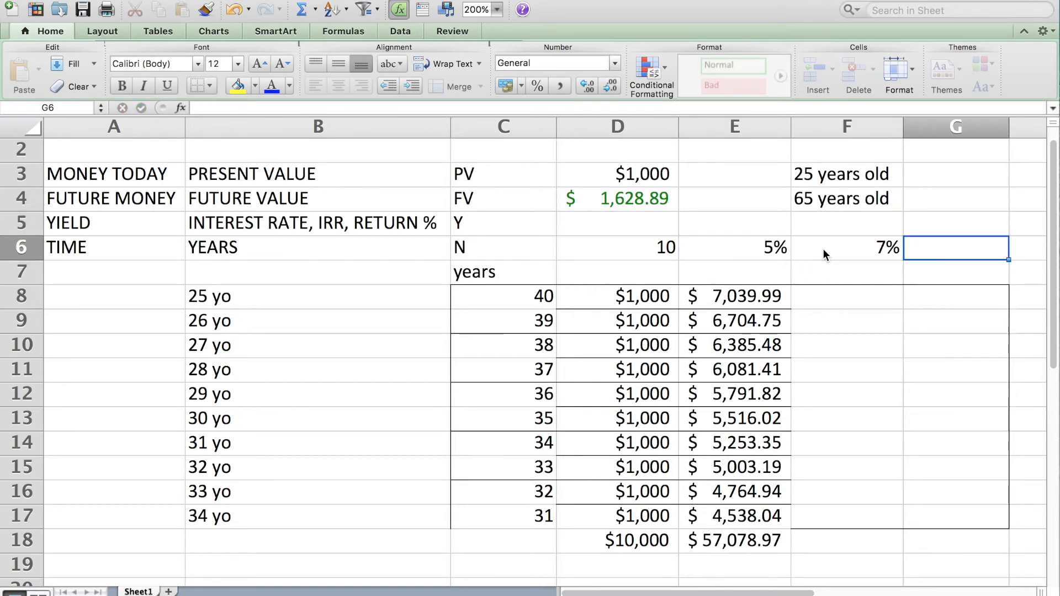
type("12%")
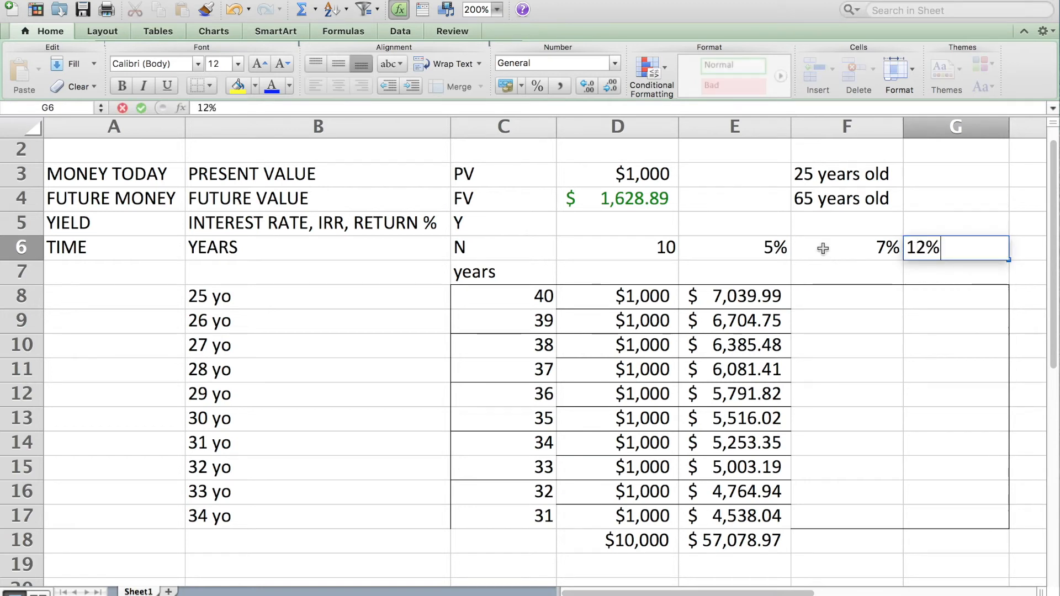
key("Return")
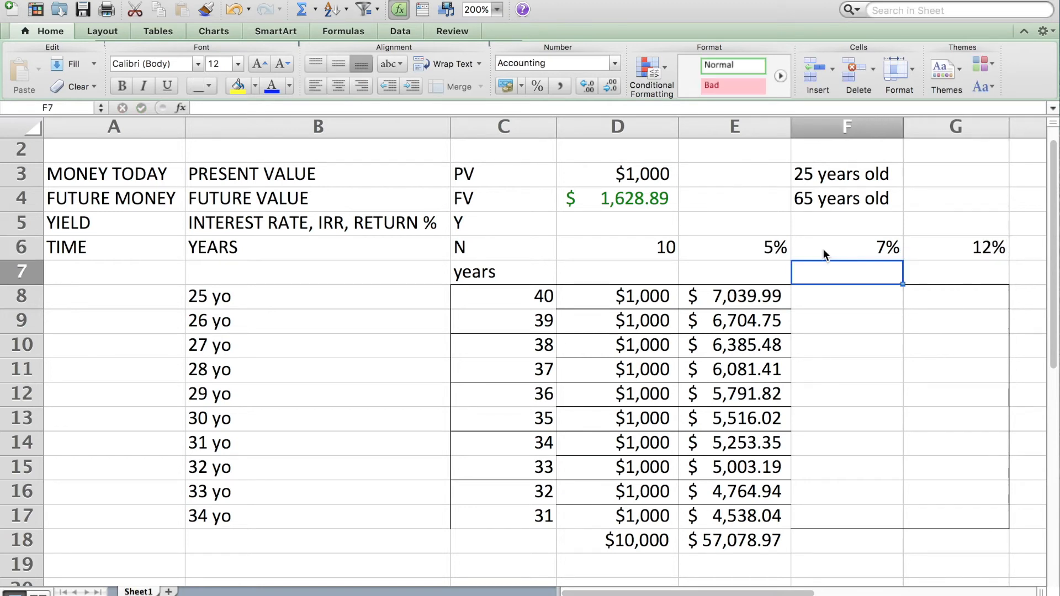
- Copy the future value formula from E8 to F8 and correct its references to =D8*(1+$F$6)^C8
left_click(768, 297)
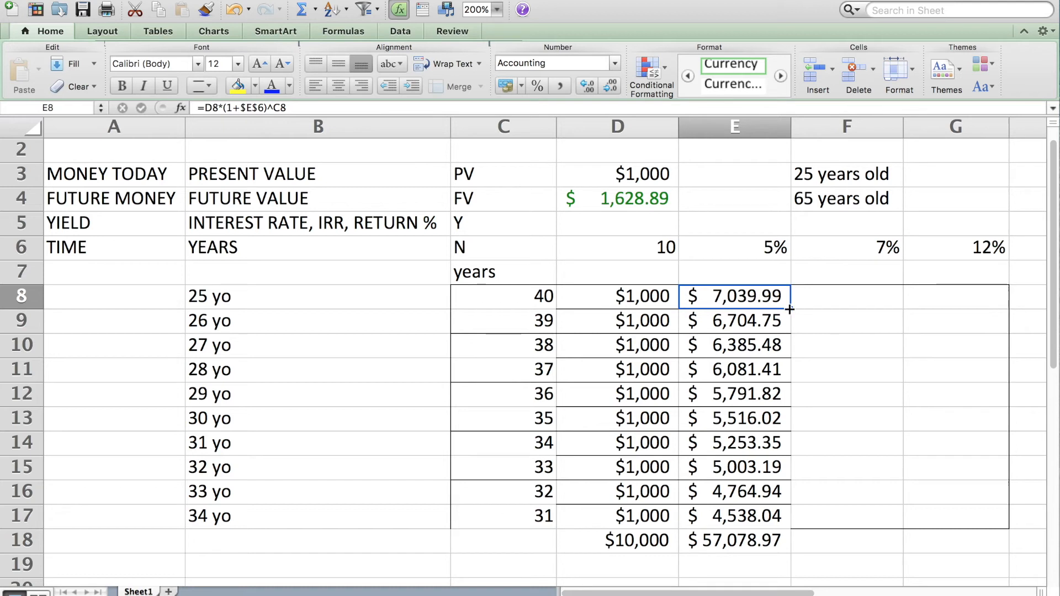
left_click_drag(789, 309, 868, 298)
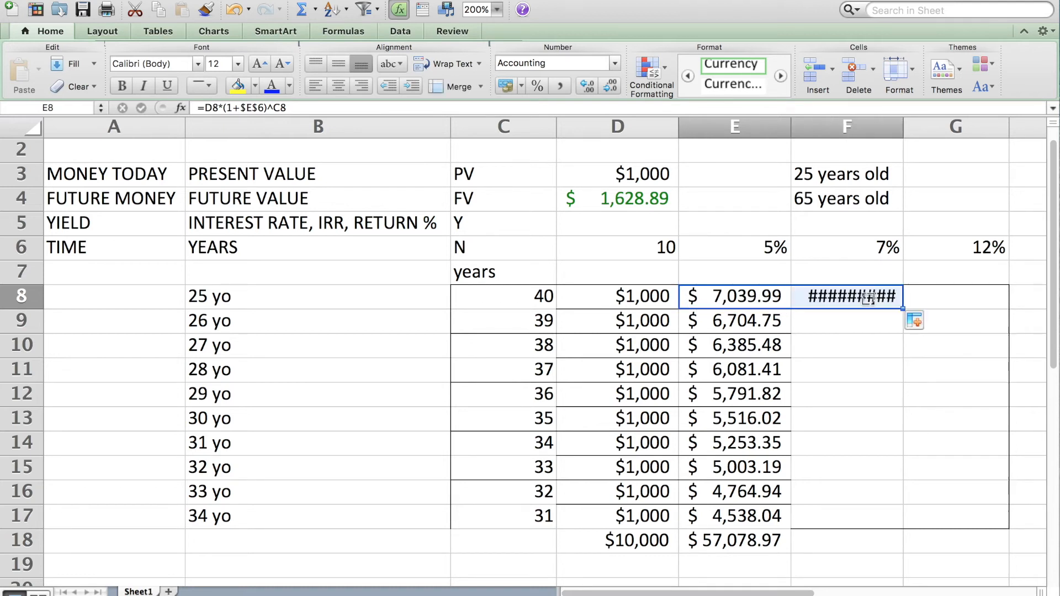
double_click(868, 298)
left_click_drag(795, 249, 839, 249)
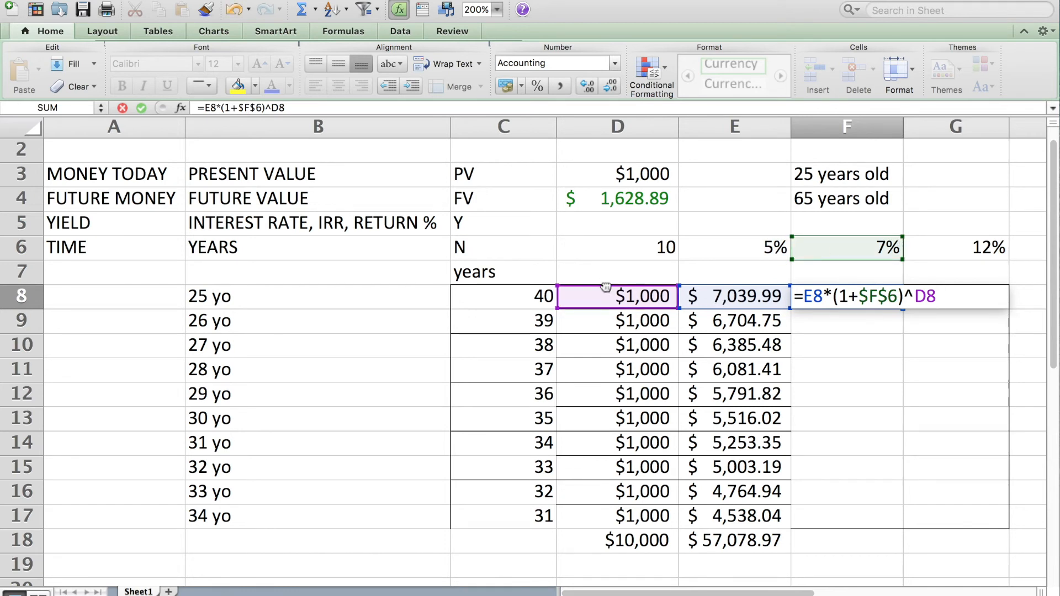
left_click_drag(605, 287, 472, 292)
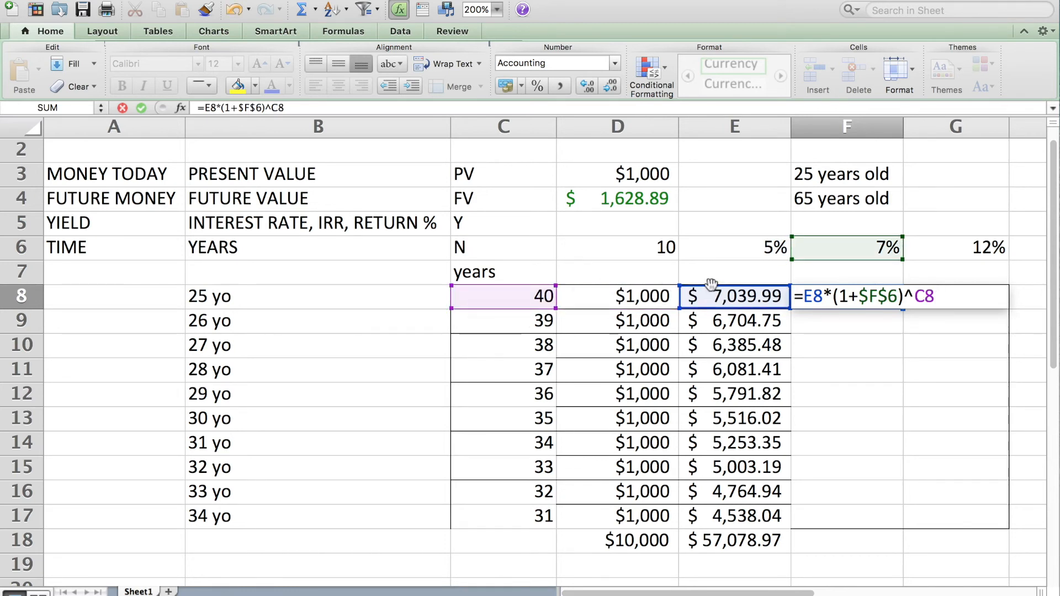
left_click_drag(710, 284, 622, 295)
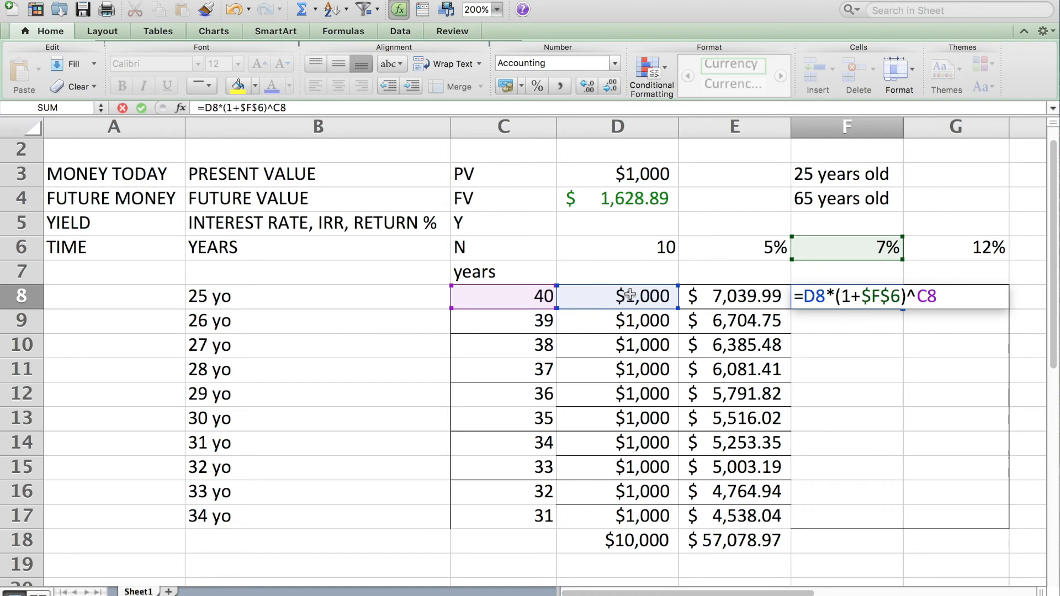
key("Return")
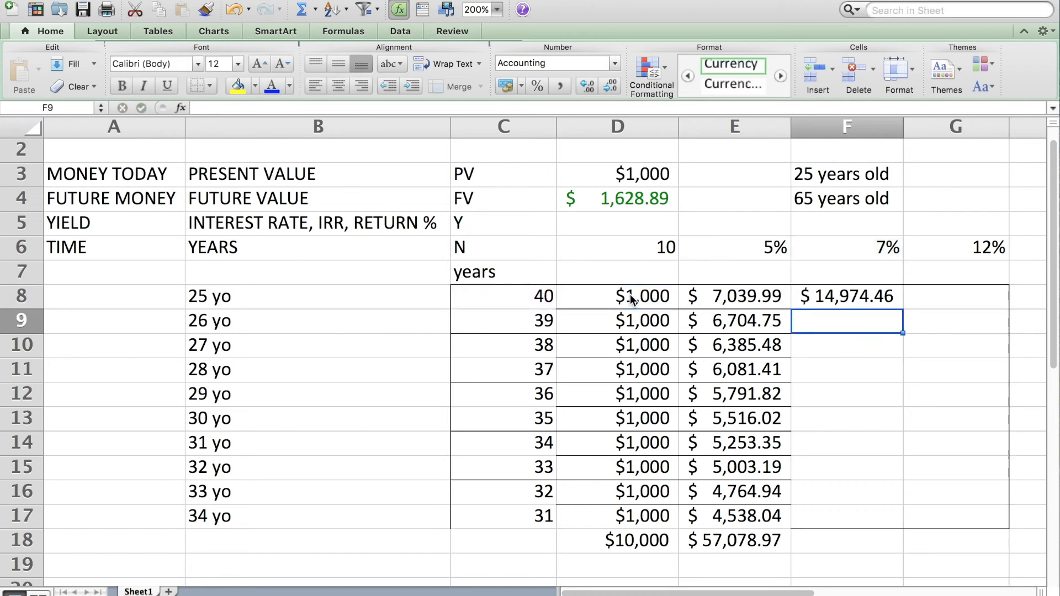
- Check the F8 formula and fill it down through F17
double_click(863, 296)
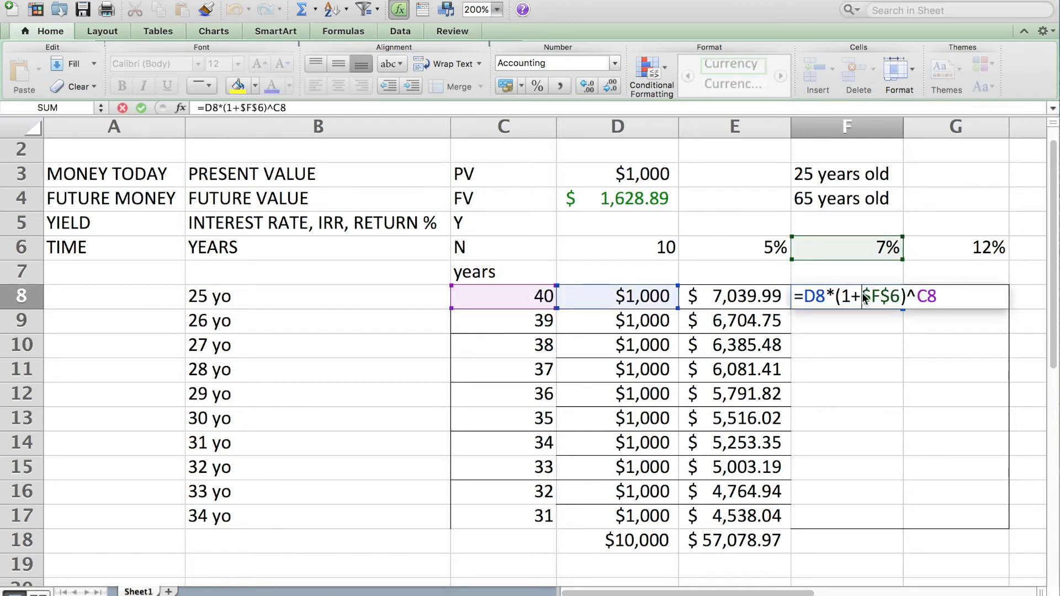
key("Return")
left_click(861, 296)
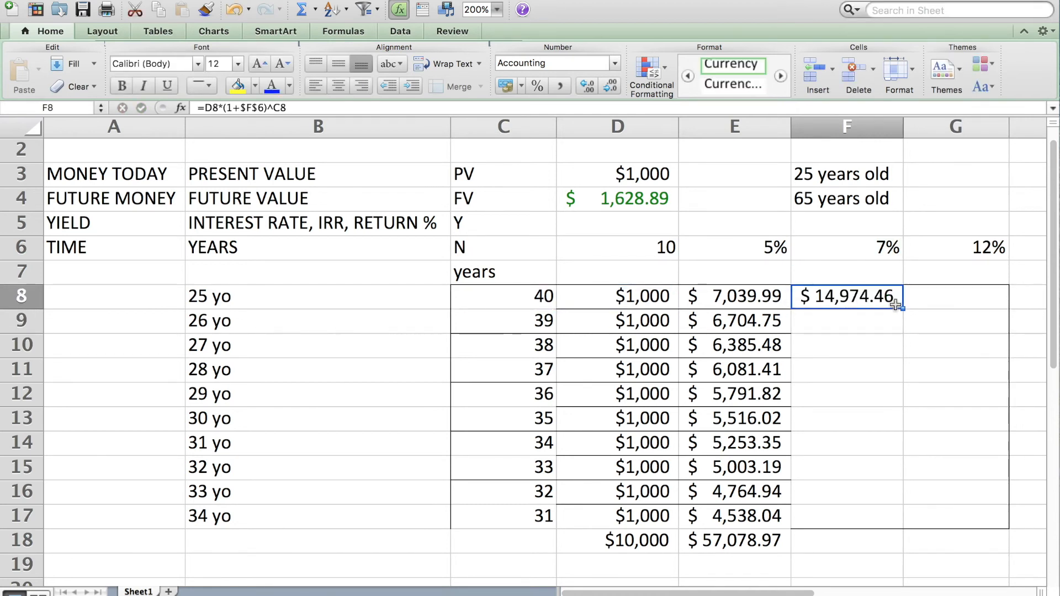
left_click_drag(903, 309, 894, 524)
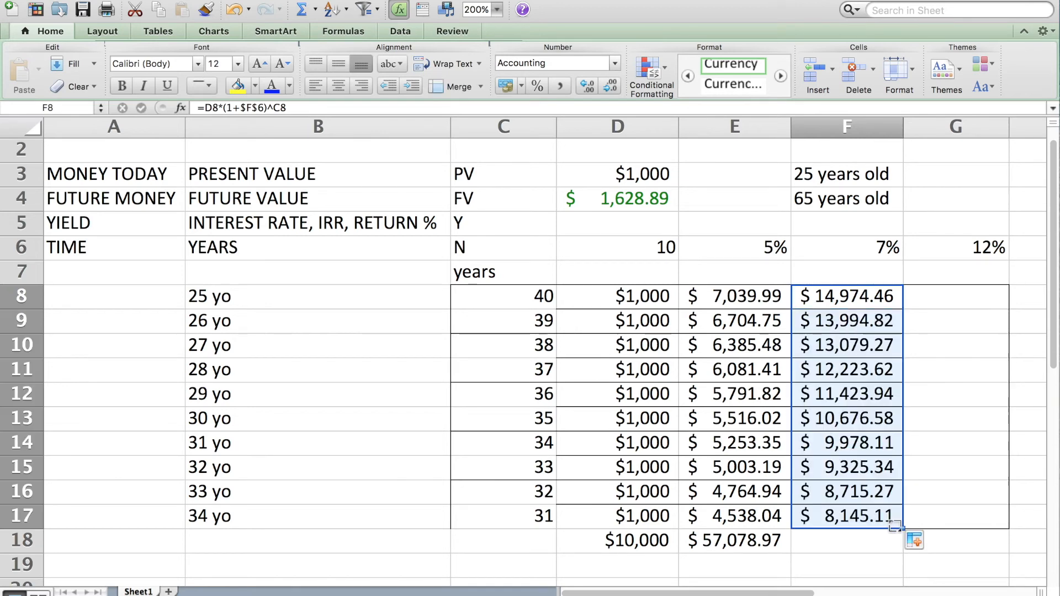
- Total the 7% future values in F18 with =sum(F8:F17)
left_click(804, 545)
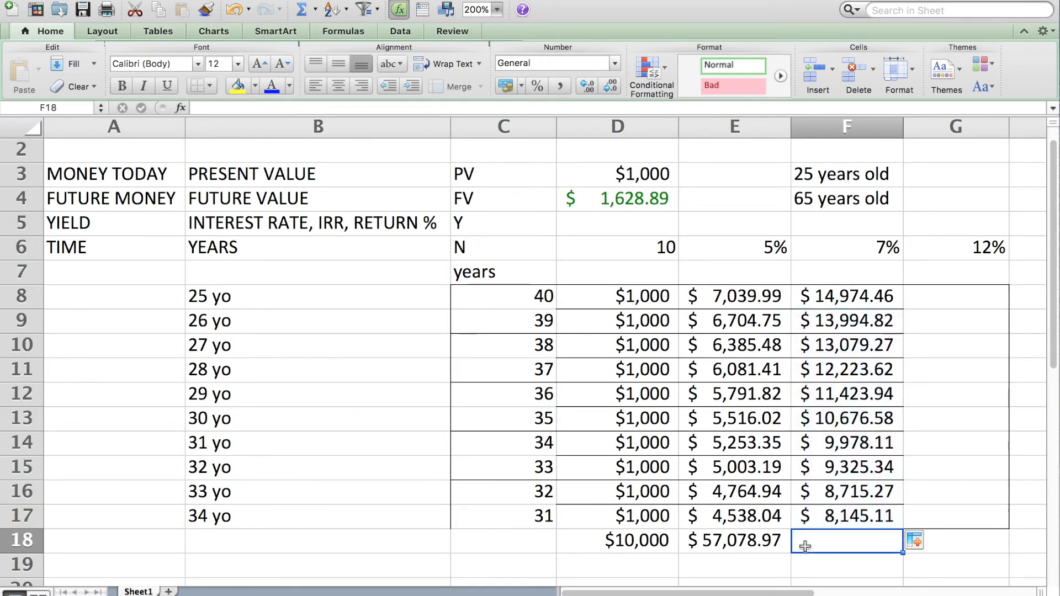
type("=sum(")
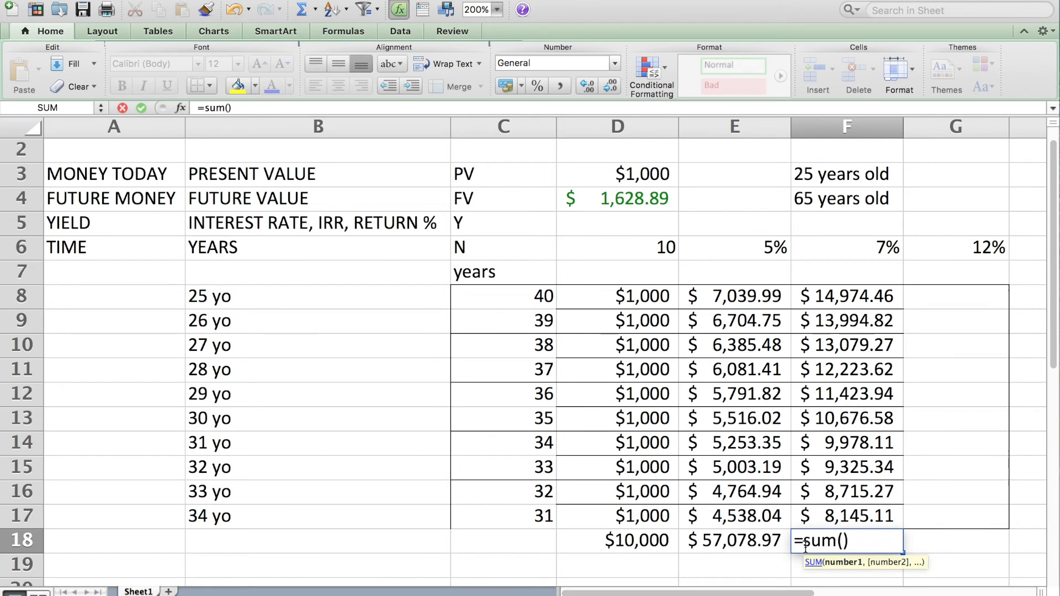
left_click_drag(848, 518, 842, 289)
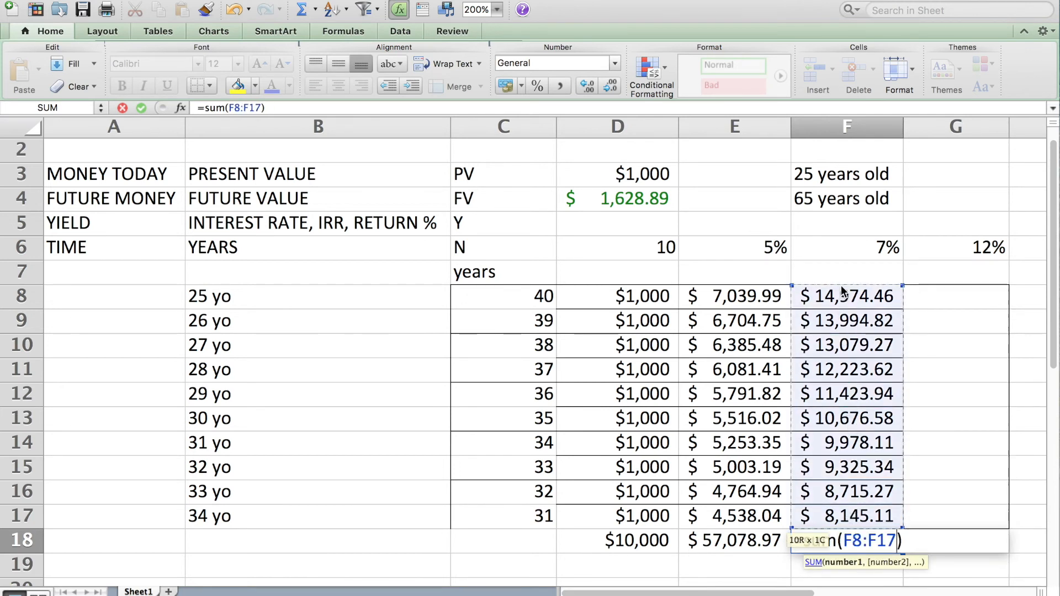
key("Return")
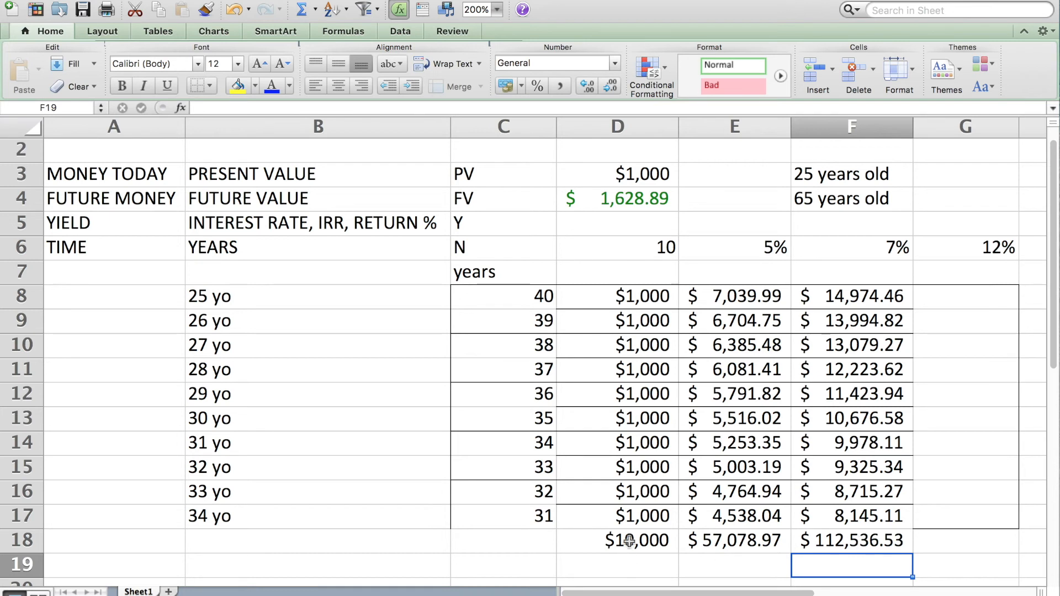
- Enter the 12% future value formula =D8*(1+$G$6)^C8 in G8, with the yield reference locked
left_click(946, 292)
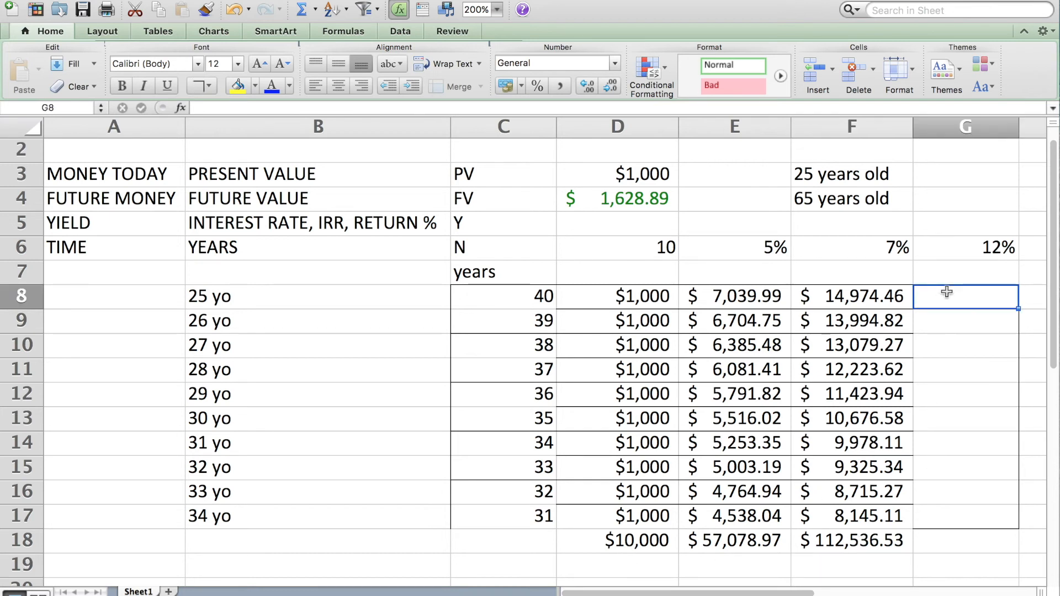
type("=")
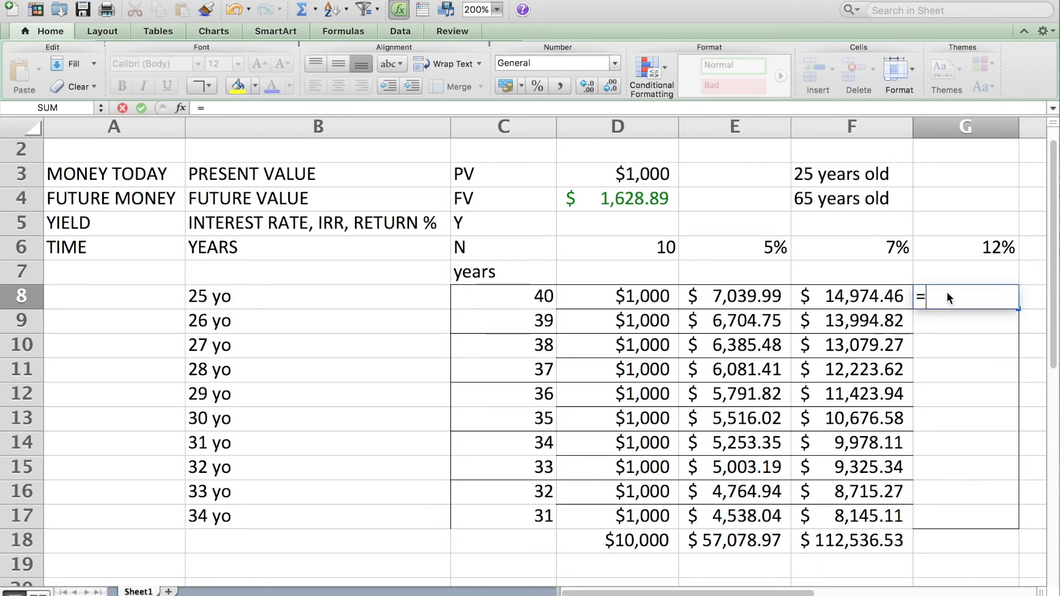
left_click(658, 296)
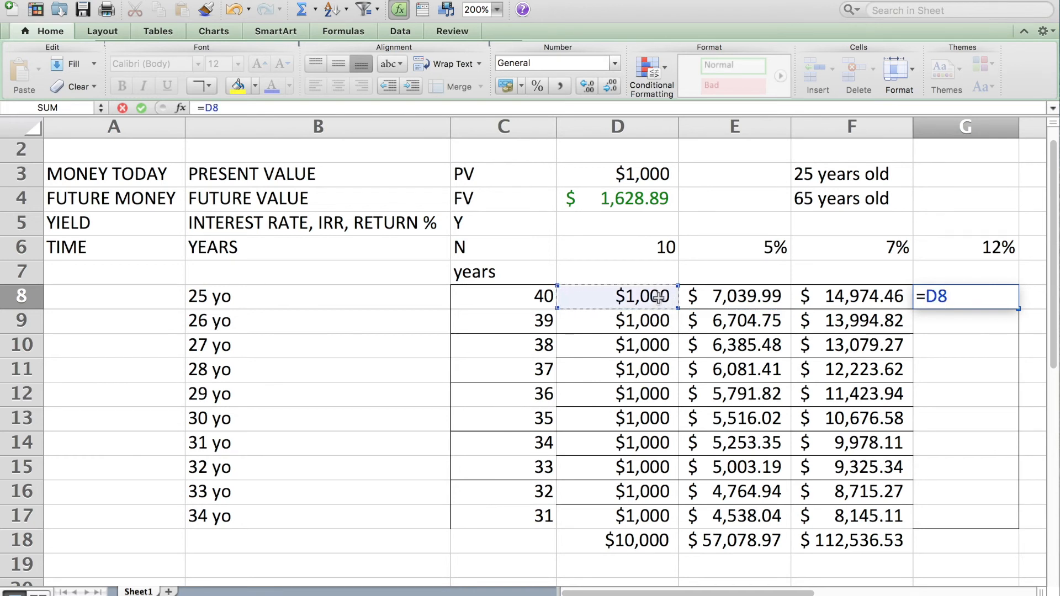
type("*(1")
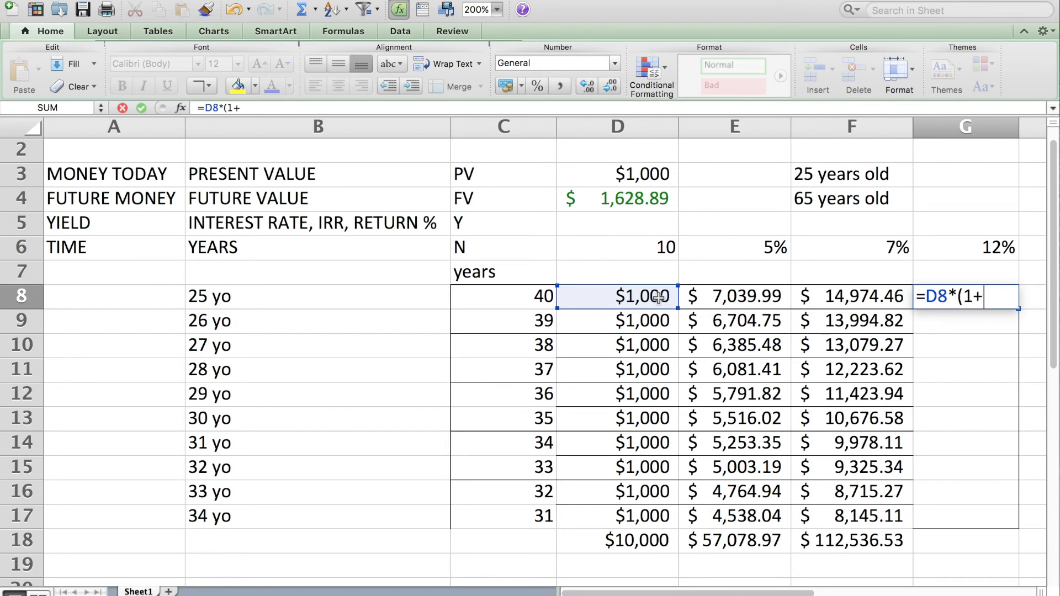
type("+")
left_click(975, 248)
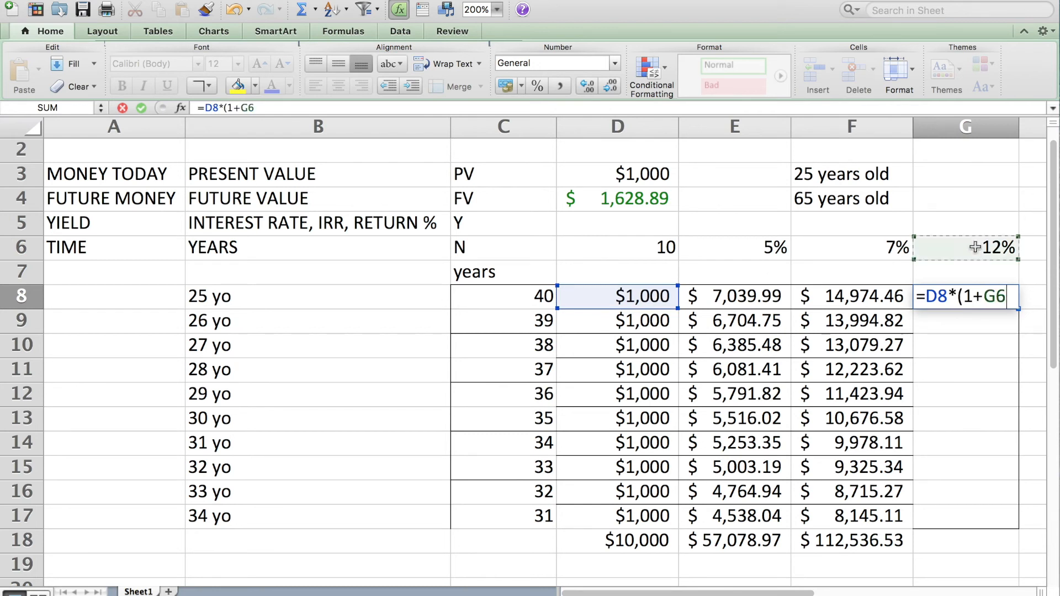
left_click(984, 299)
type("$")
key("Right")
type("$)")
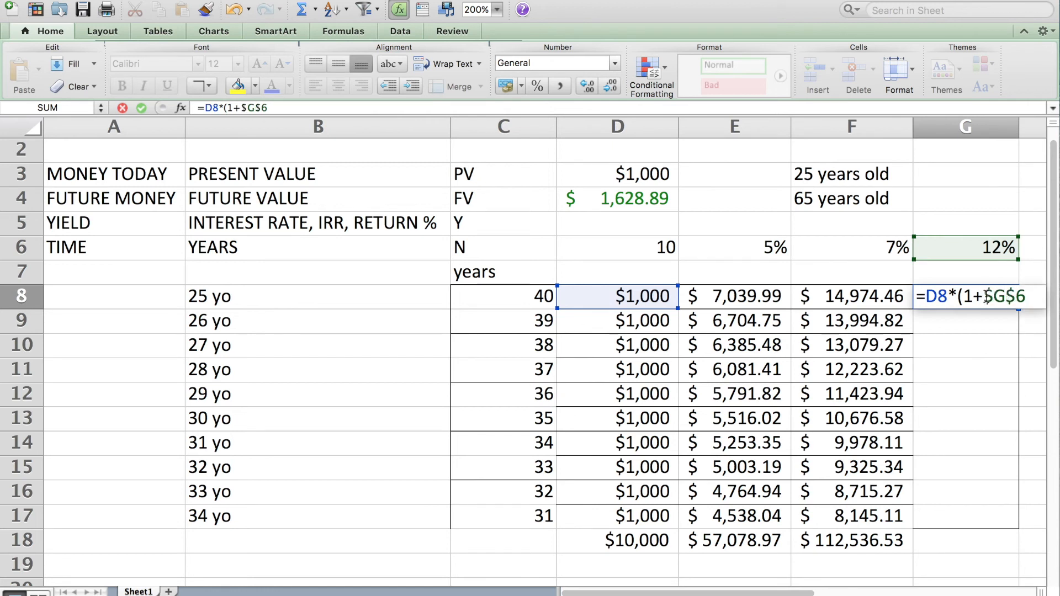
key("BackSpace")
type(")^")
left_click(547, 298)
key("Return")
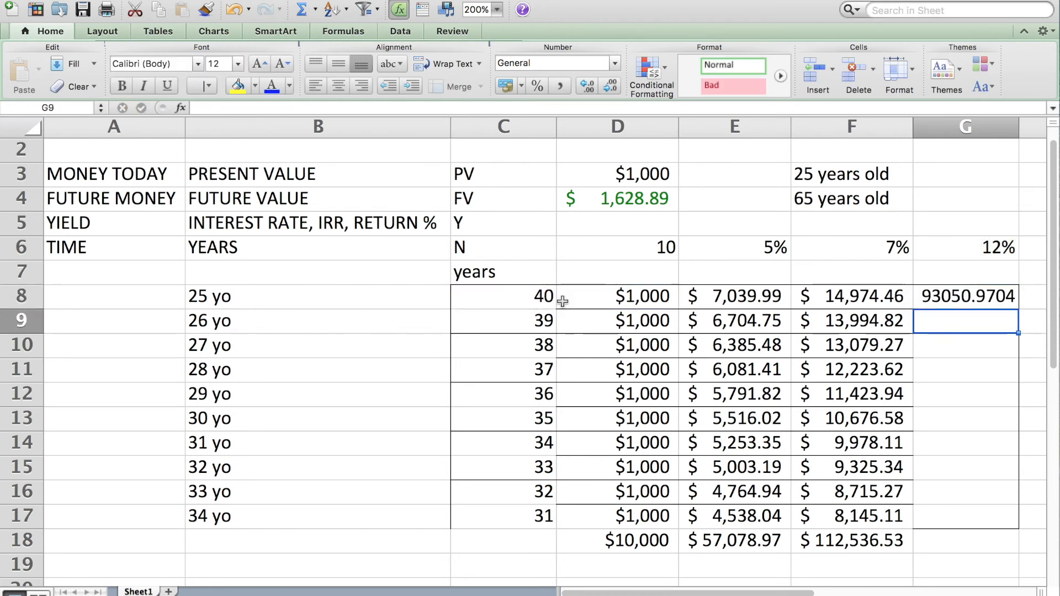
- Apply the Accounting number format to G8 and fill its formula down through G17
left_click(961, 301)
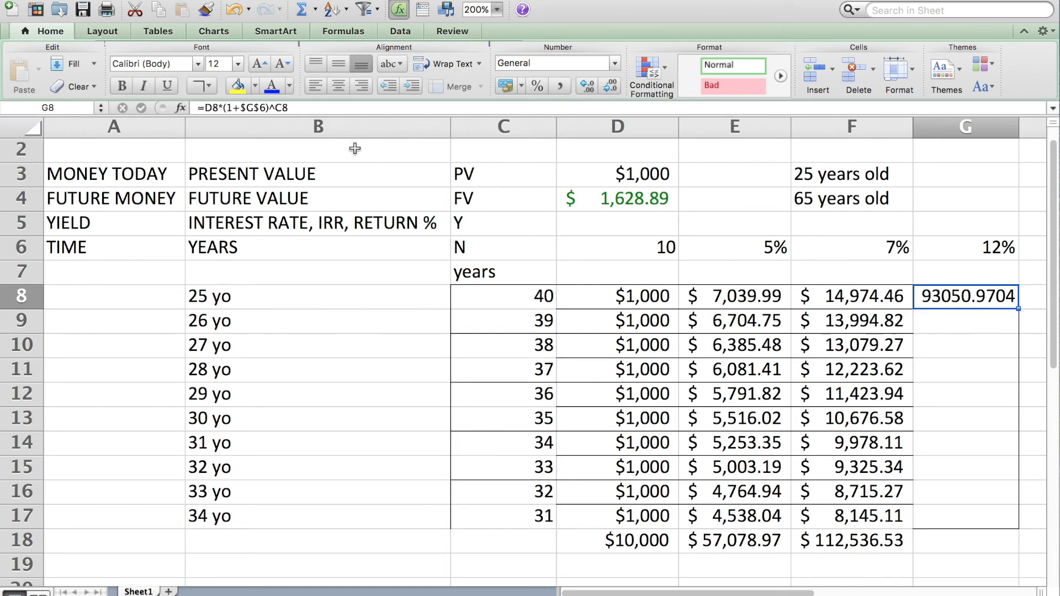
left_click(503, 85)
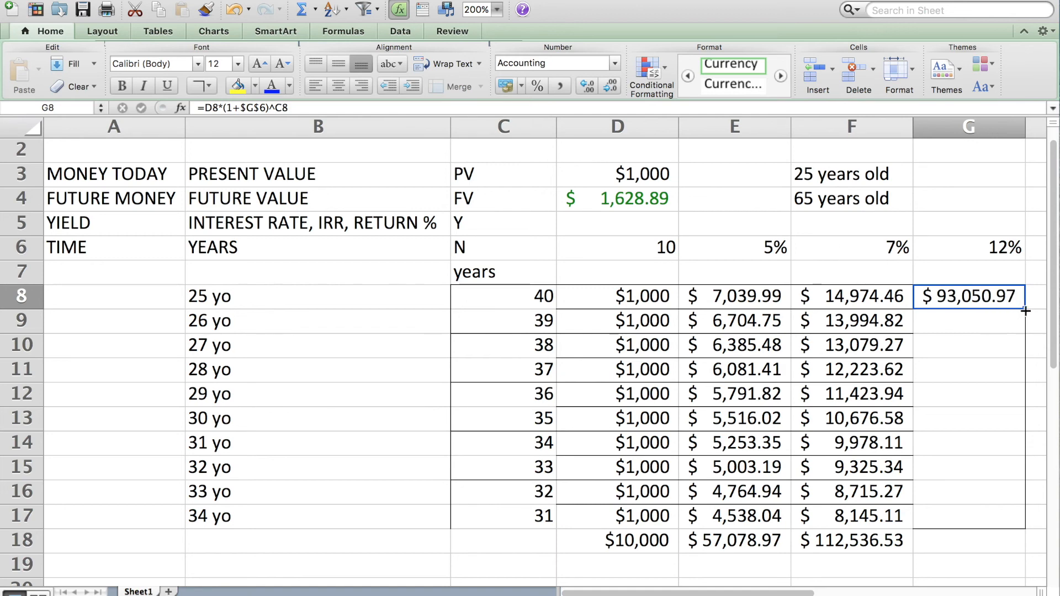
left_click_drag(1026, 312, 1022, 527)
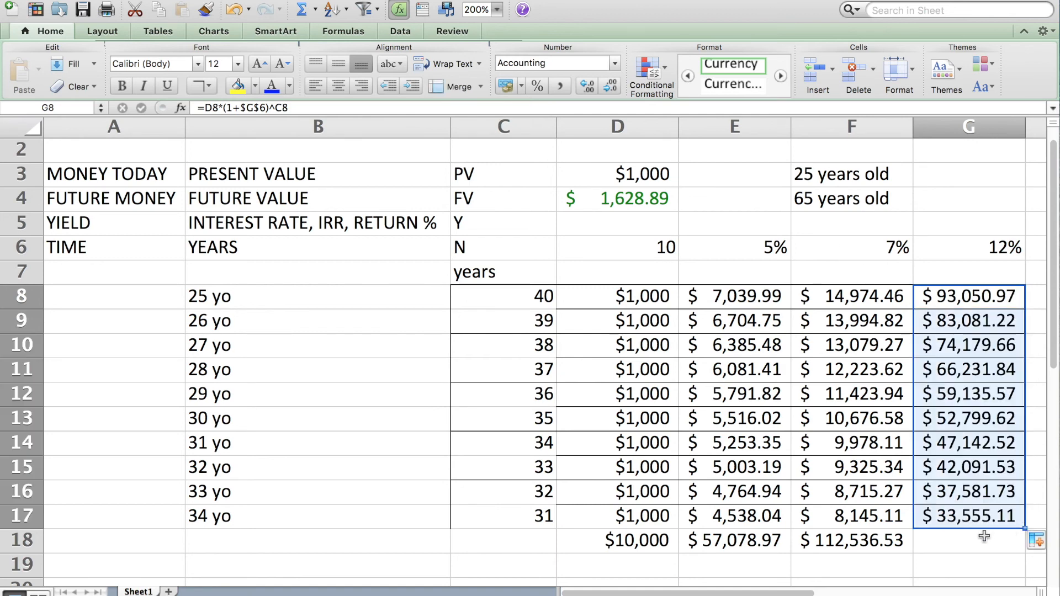
- Total the 12% future values in G18 with =sum(G8:G17)
left_click(973, 543)
type("=sum()")
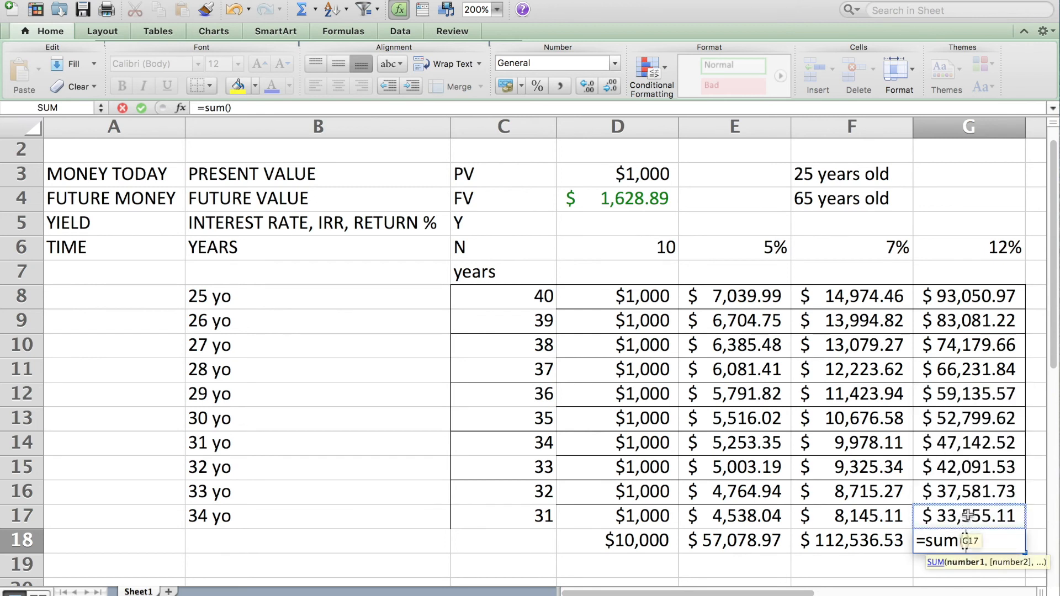
left_click_drag(968, 516, 959, 286)
left_click_drag(1025, 267, 1026, 280)
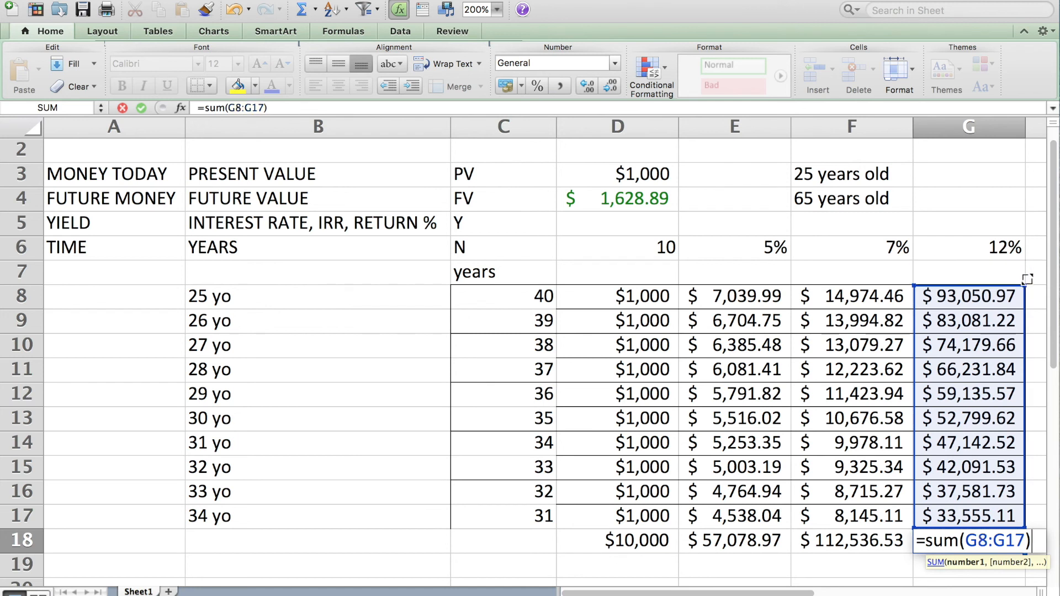
key("Return")
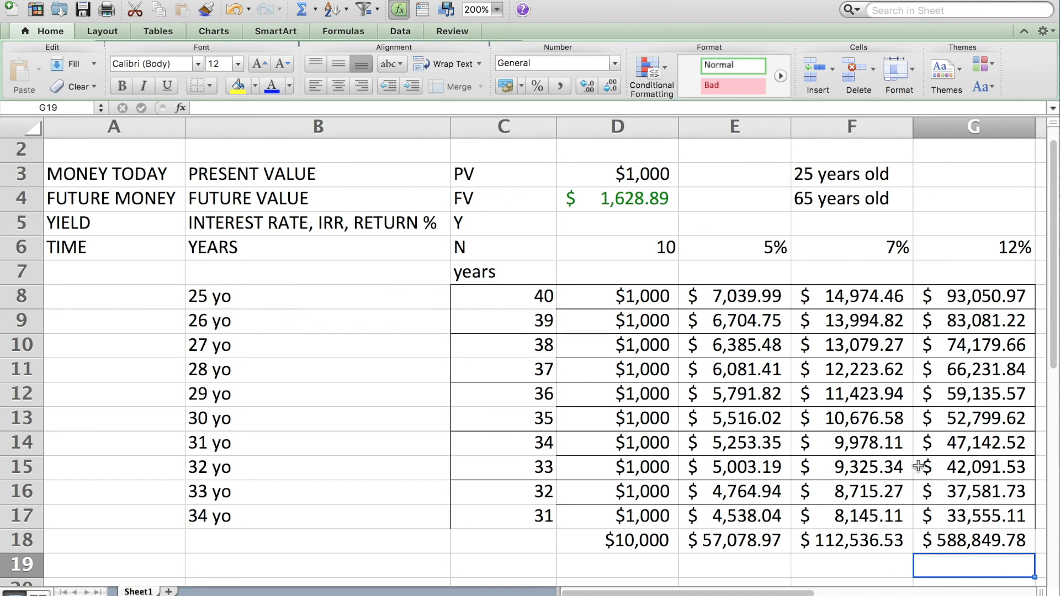
- Check the 12% yield in G6 and the sum formula behind the total in G18
left_click(985, 257)
double_click(961, 541)
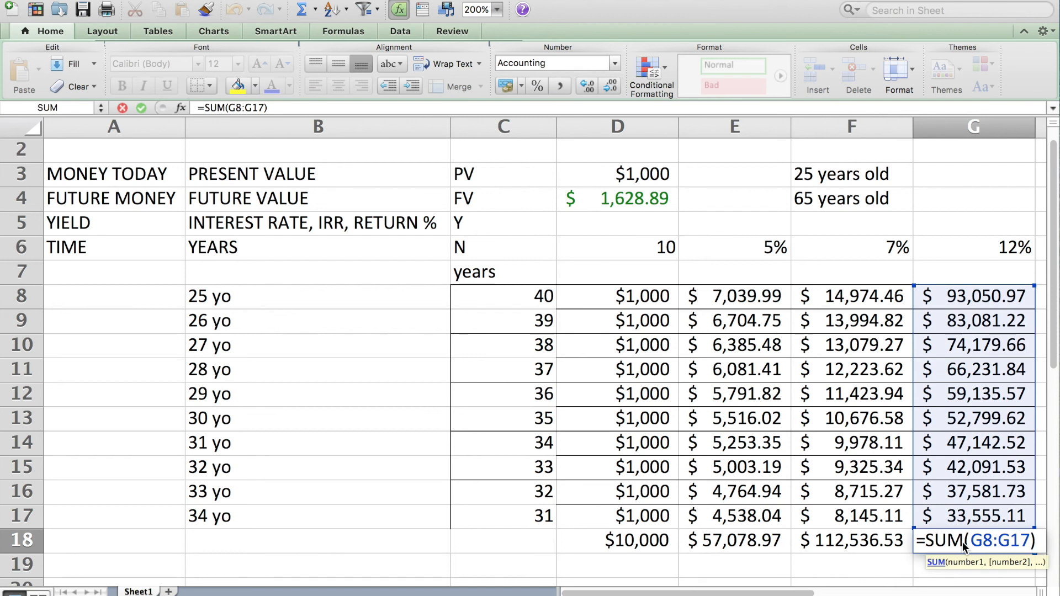
key("Return")
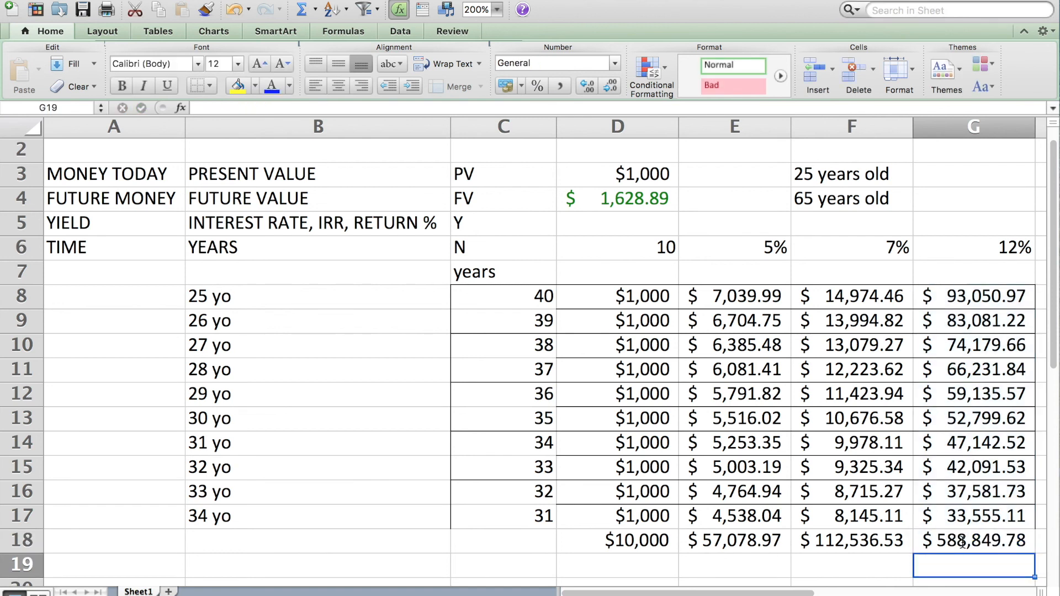